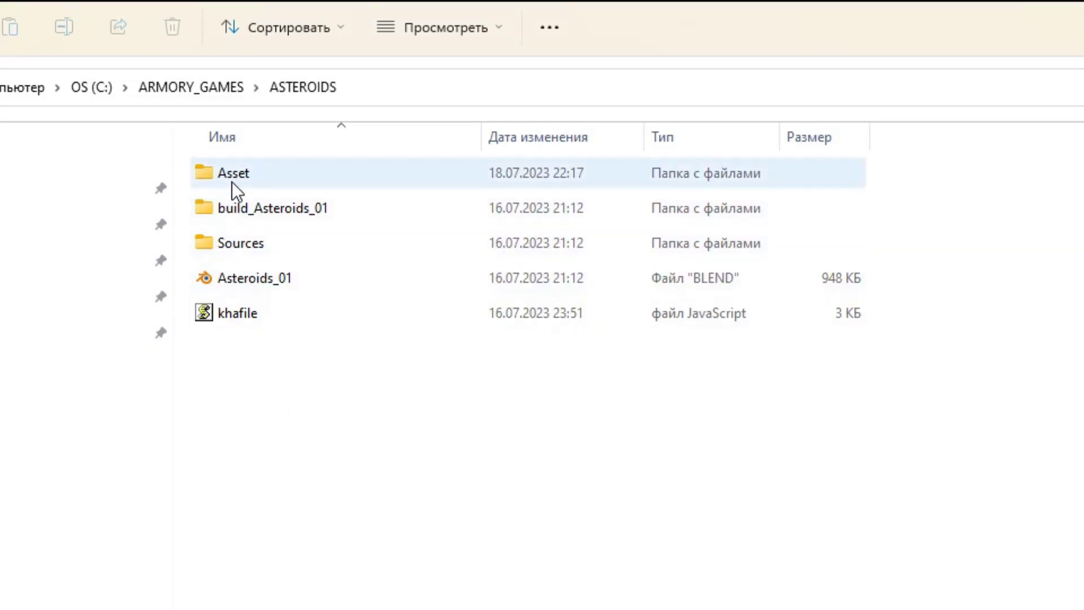
Step: Select the Asset folder inside the ASTEROIDS project folder in File Explorer
click(234, 174)
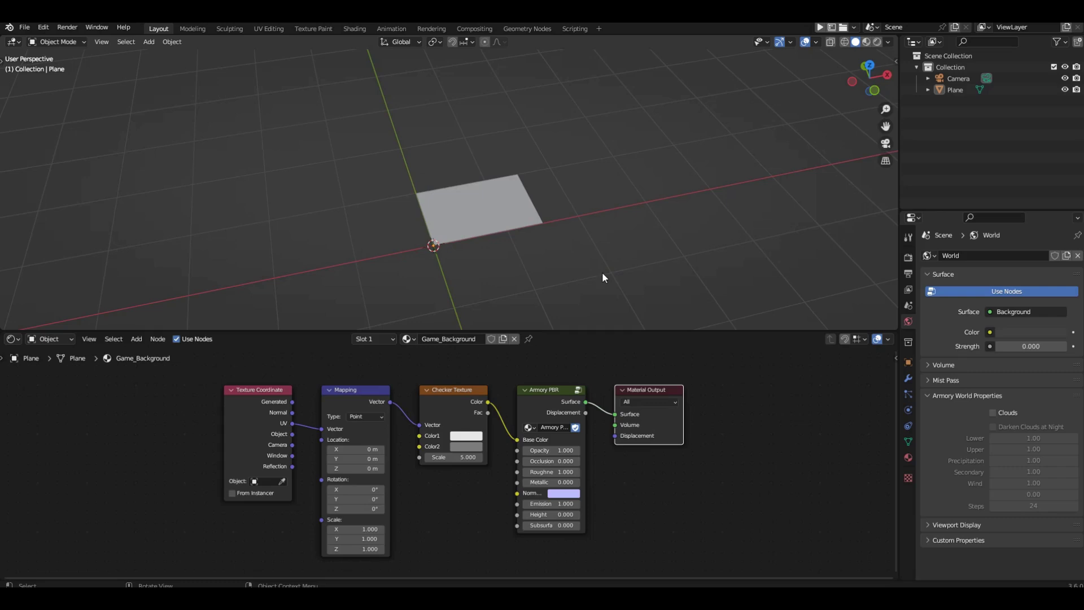
Step: Switch to Blender and add a new mesh plane at the world origin
key(shift+a)
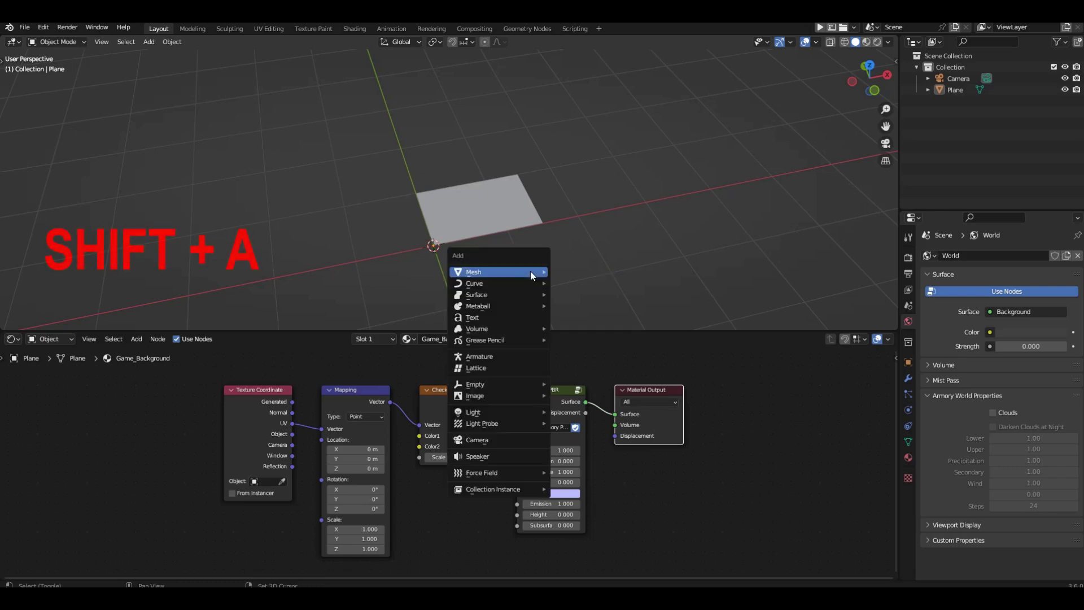
mouse_move(531, 272)
click(572, 273)
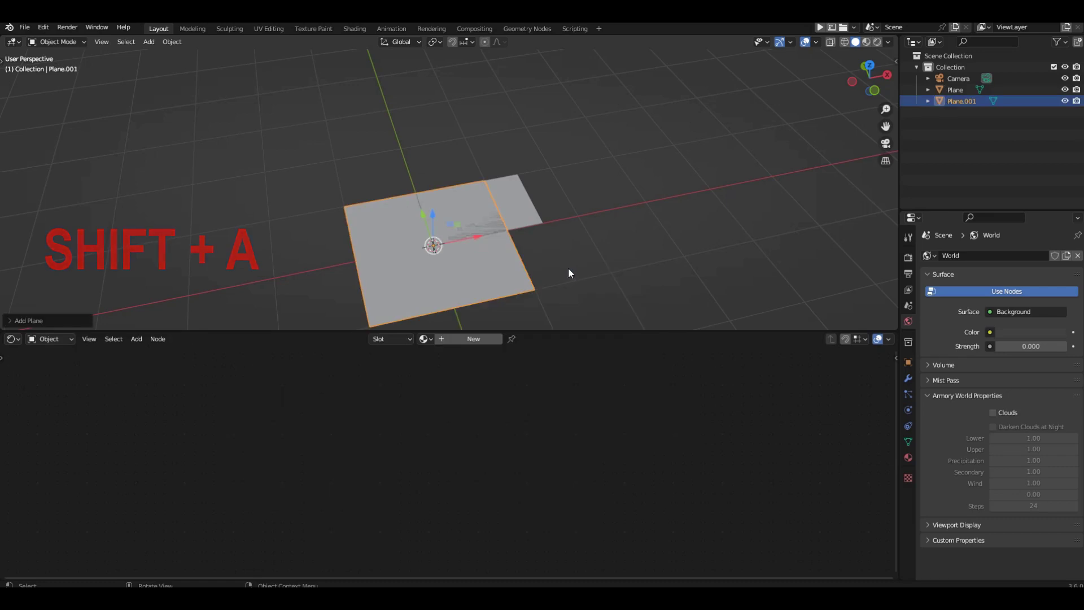
Step: Raise the new plane along Z so it sits above the background plane
scroll(477, 249, up, 5)
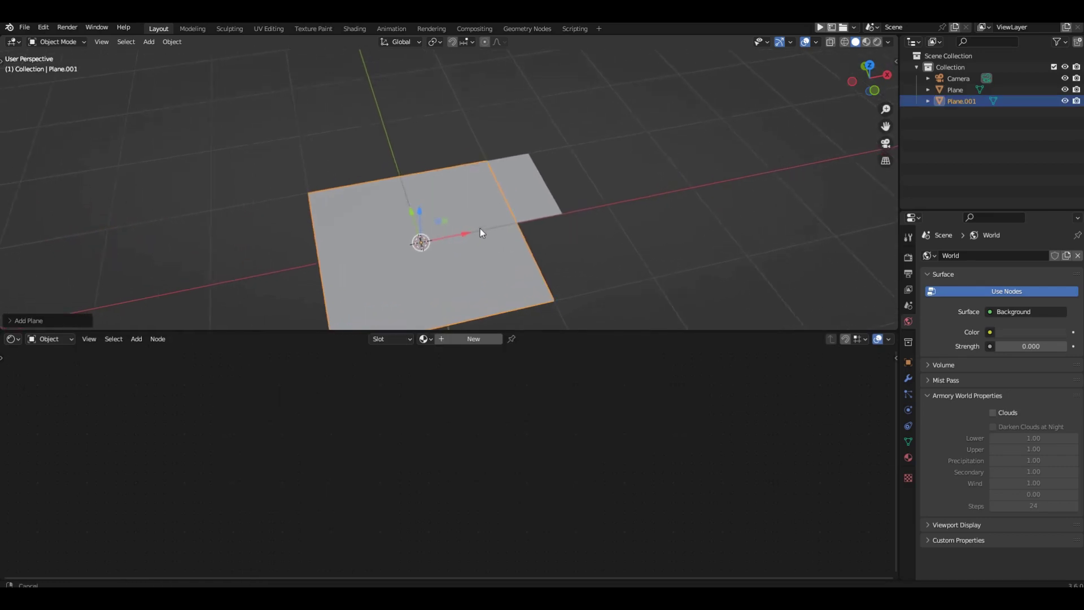
middle_drag(491, 237, 491, 183)
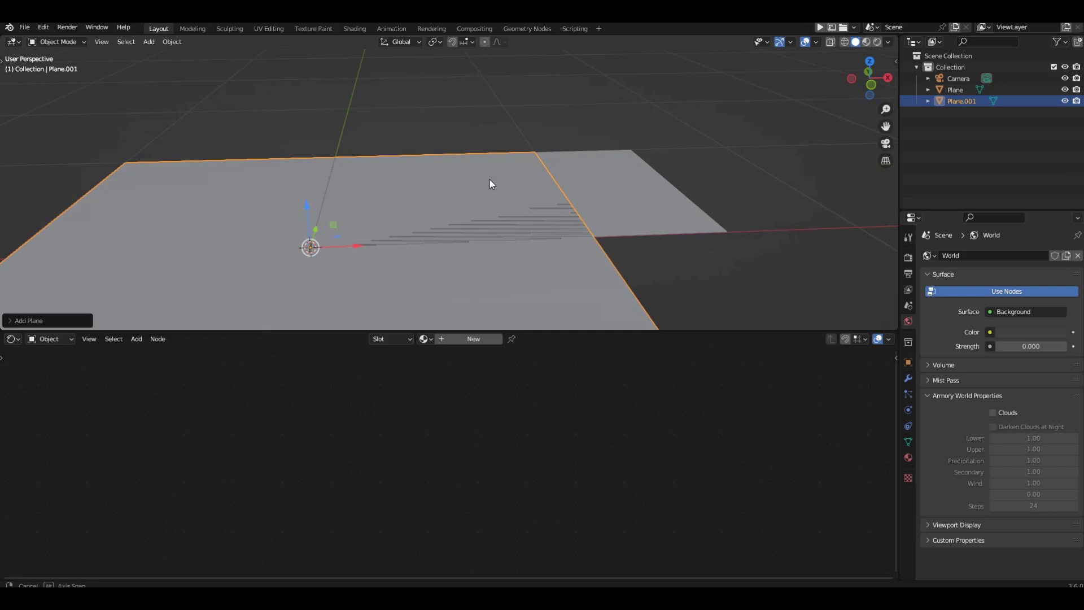
middle_drag(489, 184, 589, 251)
key(g)
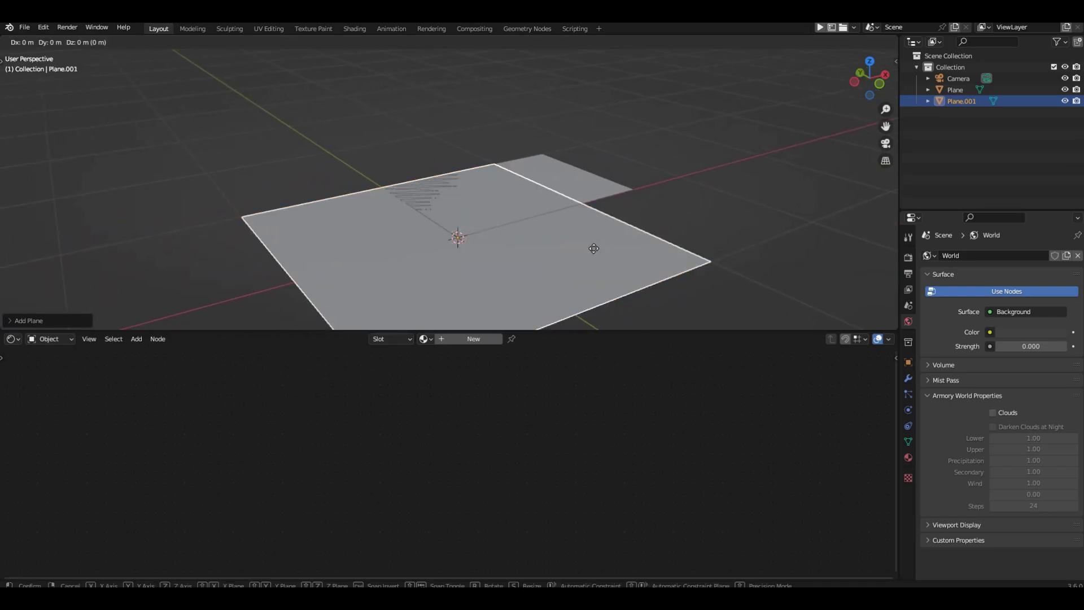
key(z)
click(618, 223)
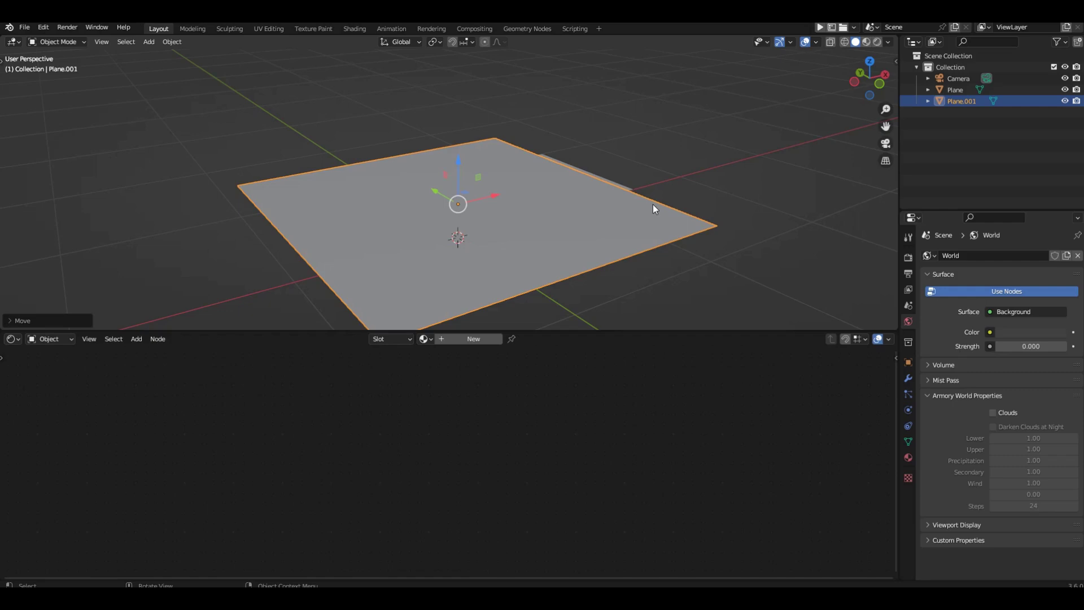
Step: Raise the new plane further along Z with the Move tool, to a height of about 0.36 m
key(t)
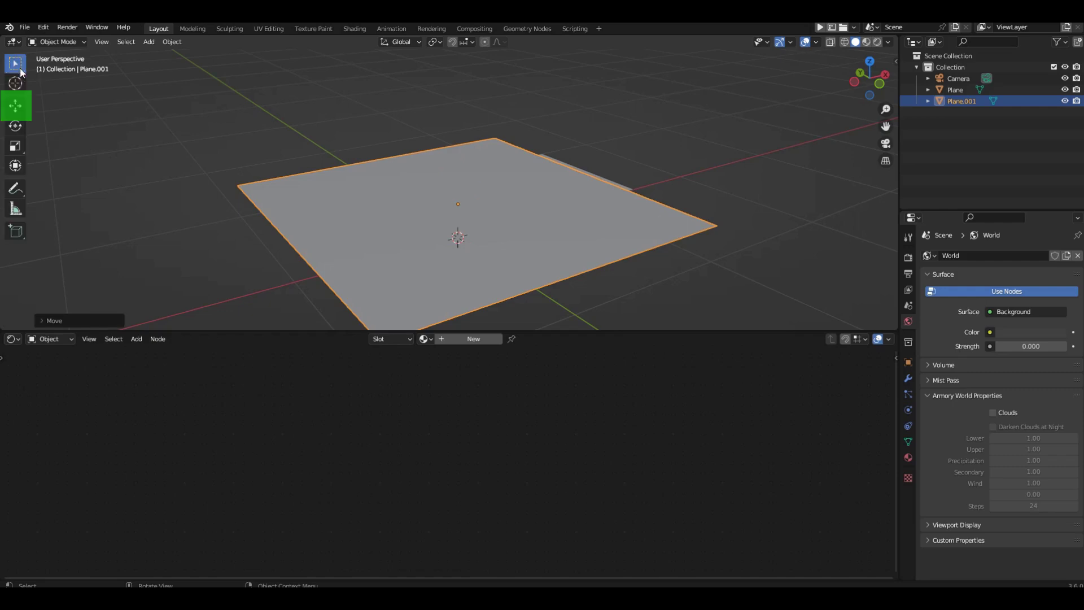
click(14, 108)
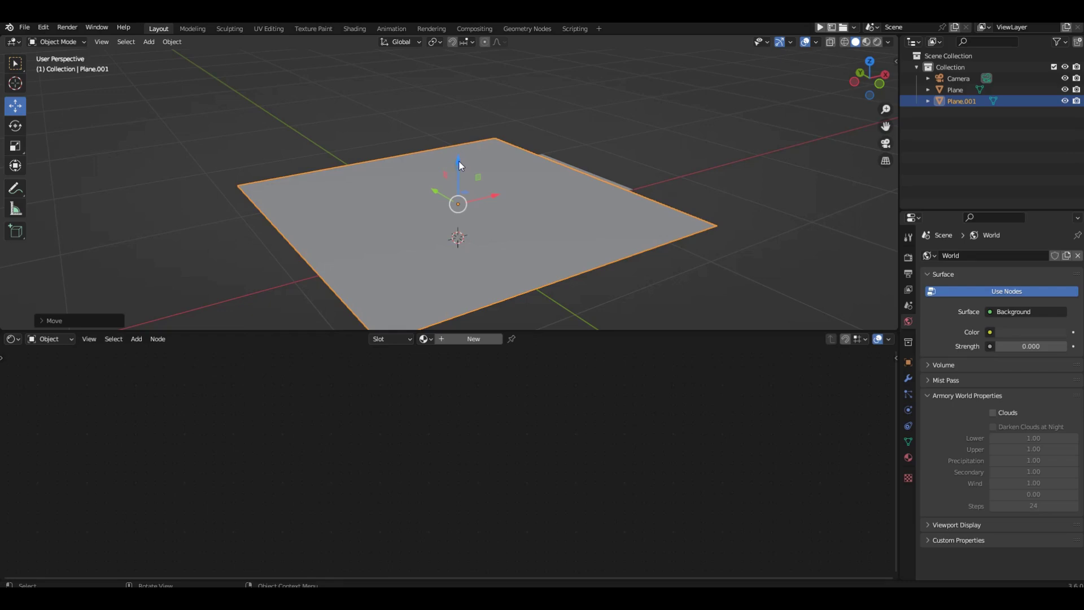
drag(459, 161, 461, 135)
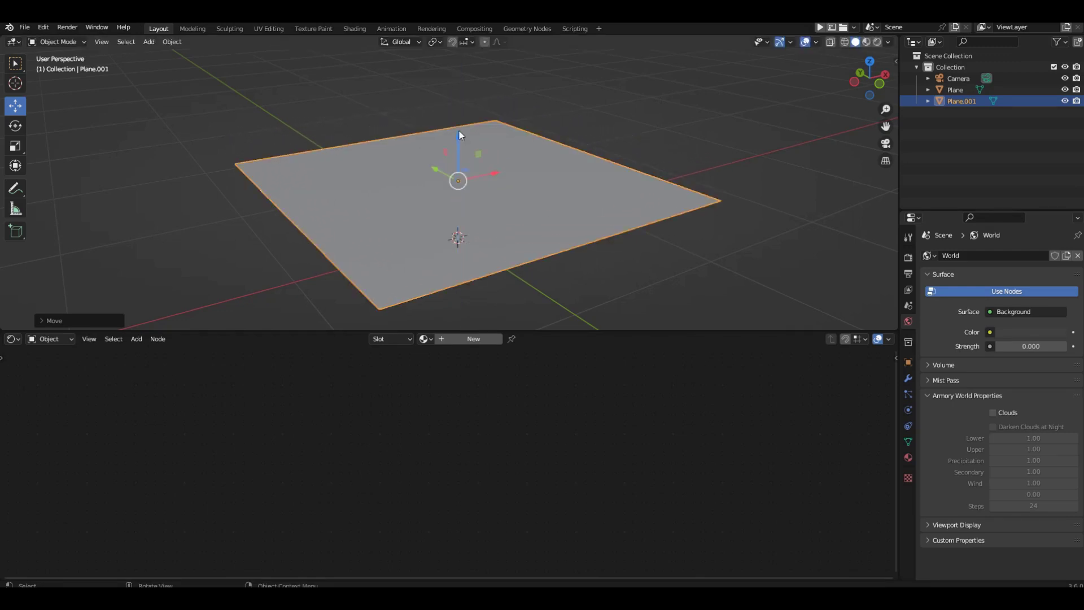
key(t)
key(t)
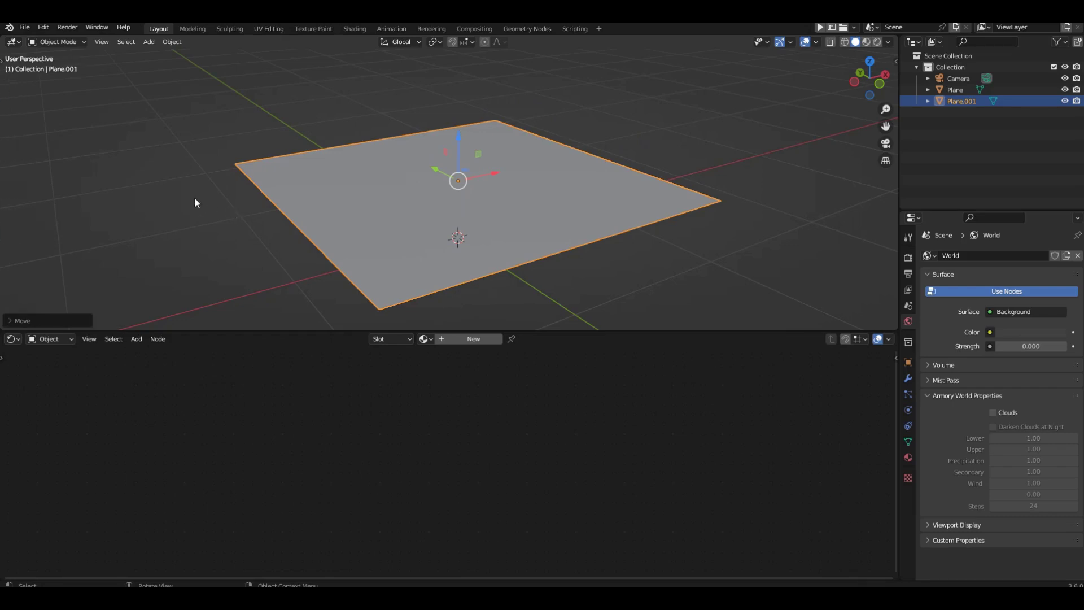
key(t)
key(t)
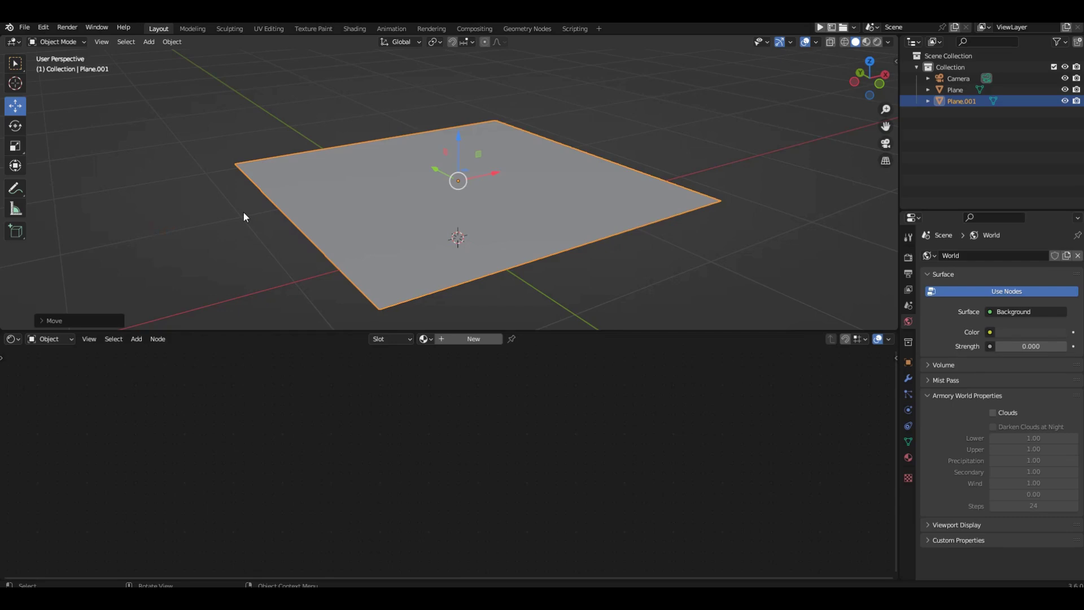
Step: Scale the new plane uniformly to 0.1 and apply its scale, working in the top orthographic view
middle_drag(243, 218, 605, 276)
key(s)
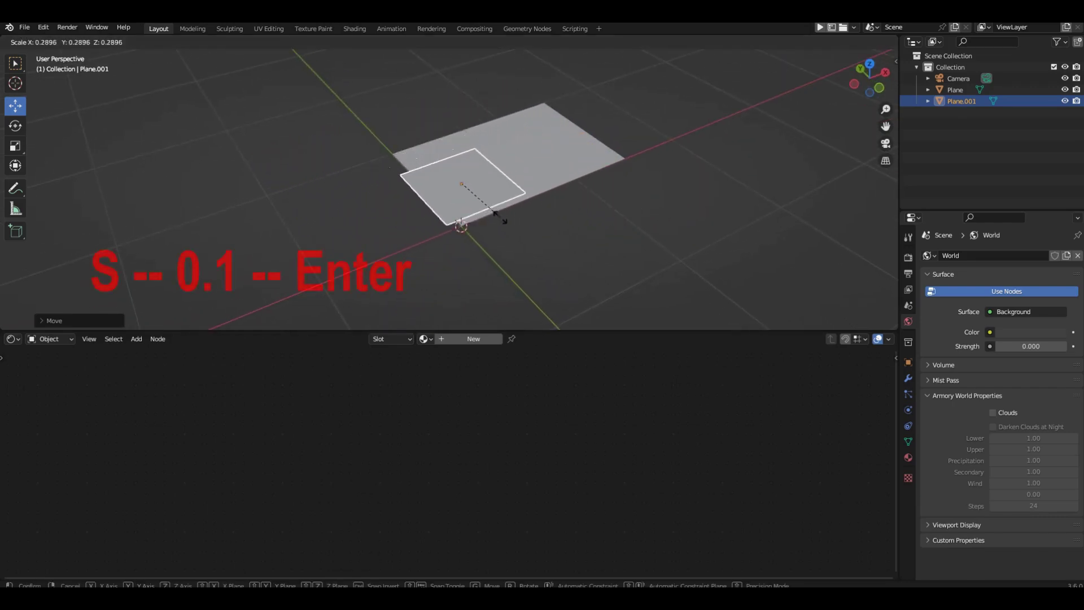
text(0.1388)
key(Return)
key(KP_7)
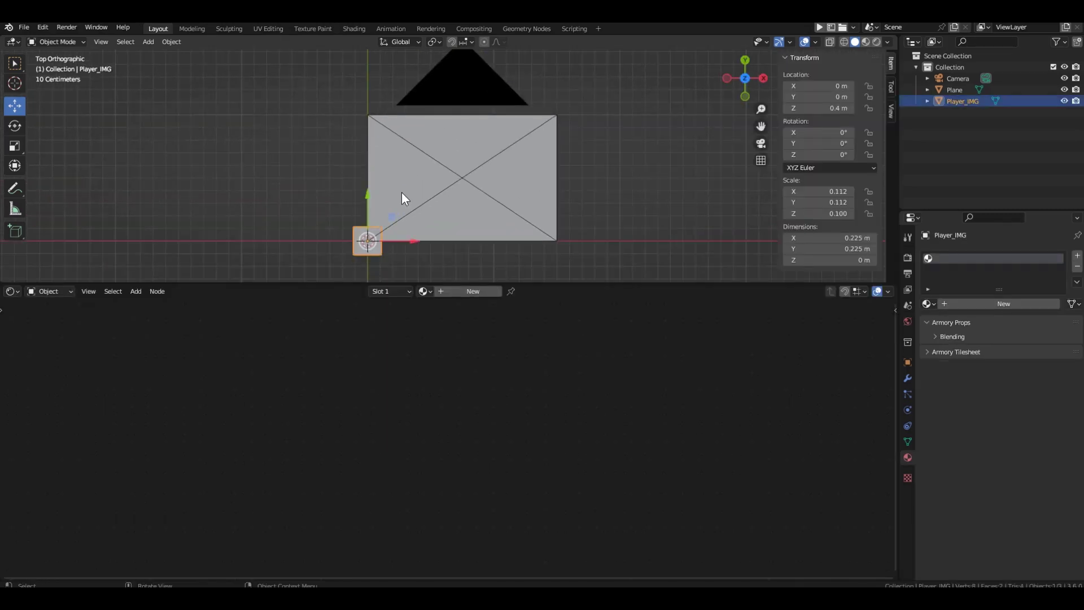
key(ctrl+a)
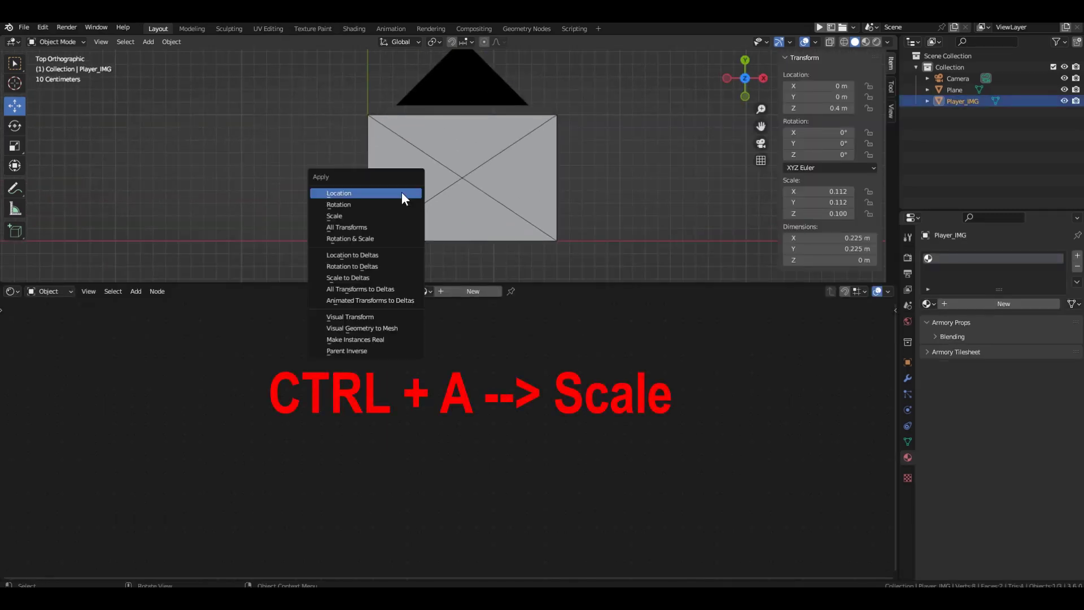
click(381, 215)
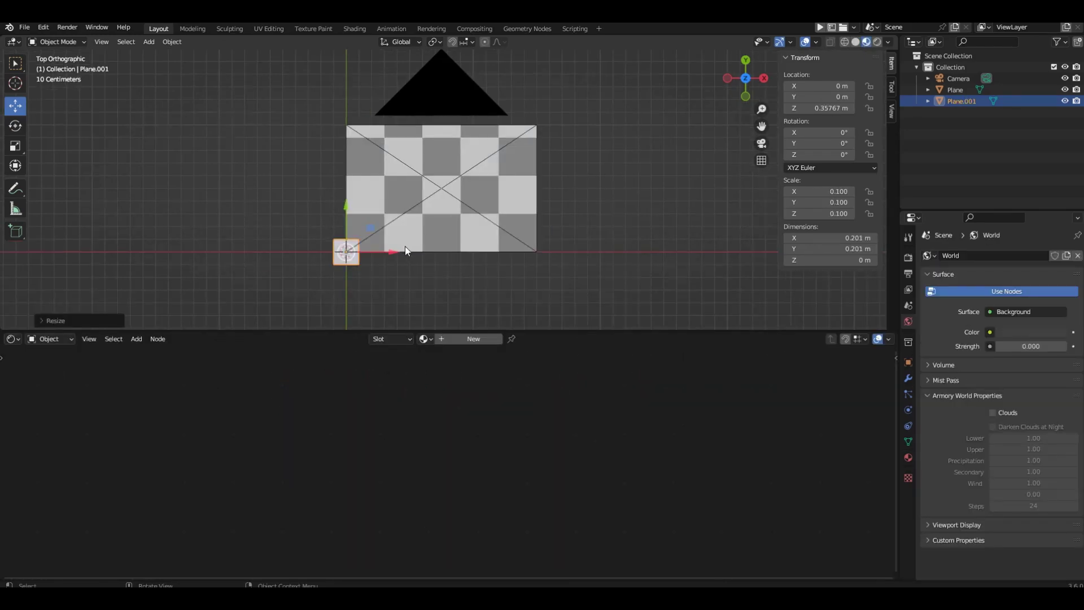
Step: Move the small plane over the background to about X 0.75 m, Y 0.15 m and rename it Player_IMG
key(g)
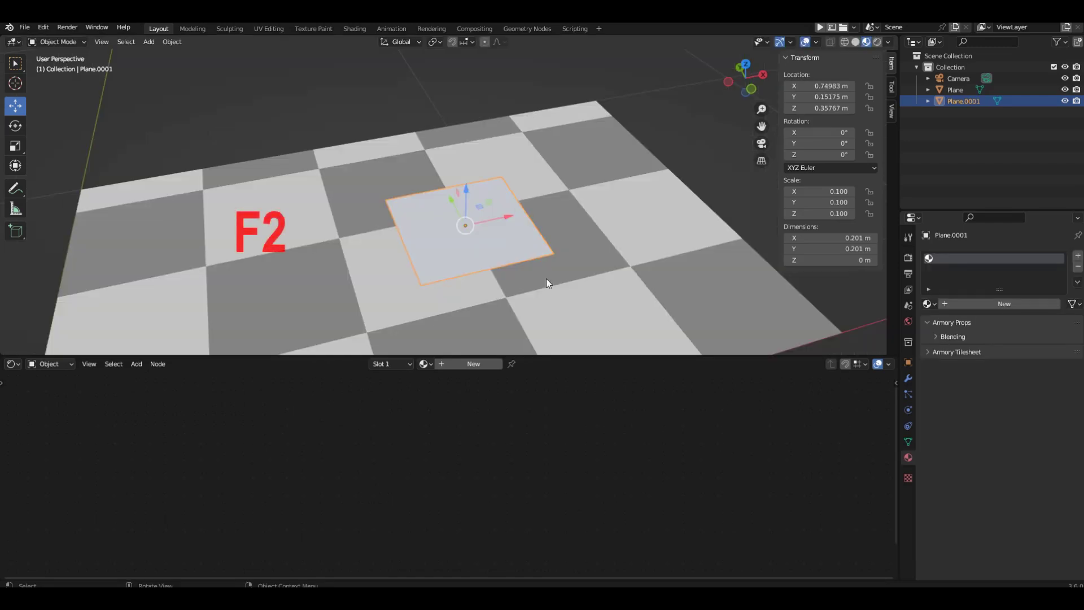
key(F2)
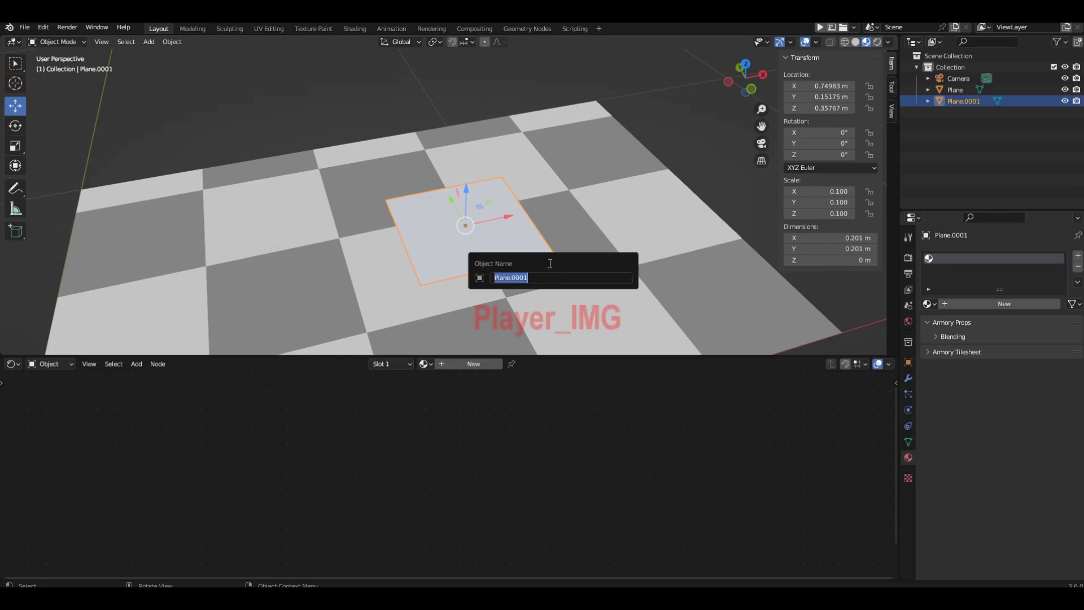
text(Player_IMG)
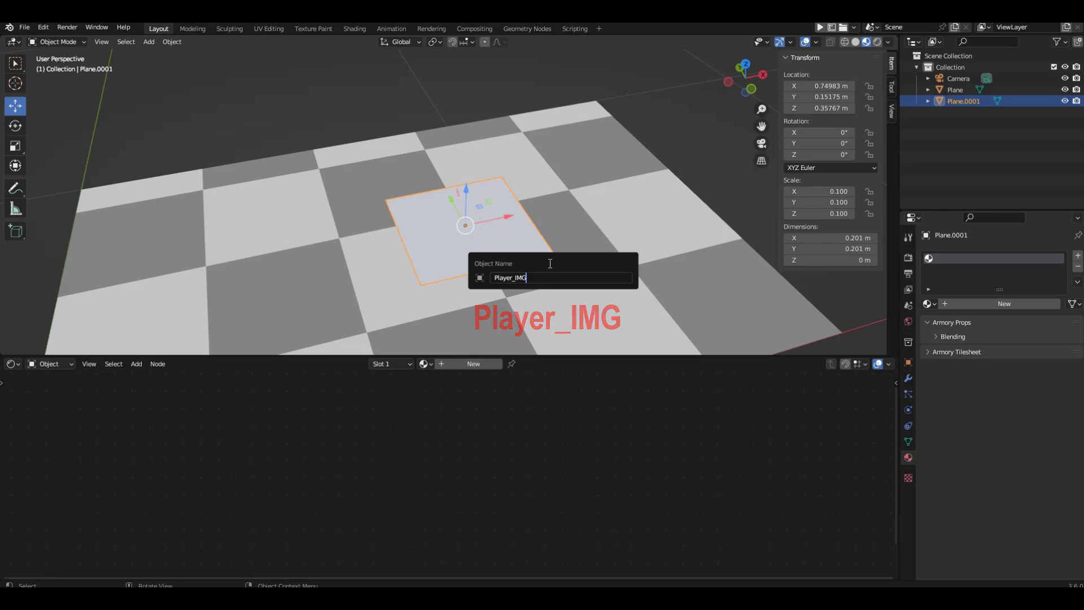
key(Return)
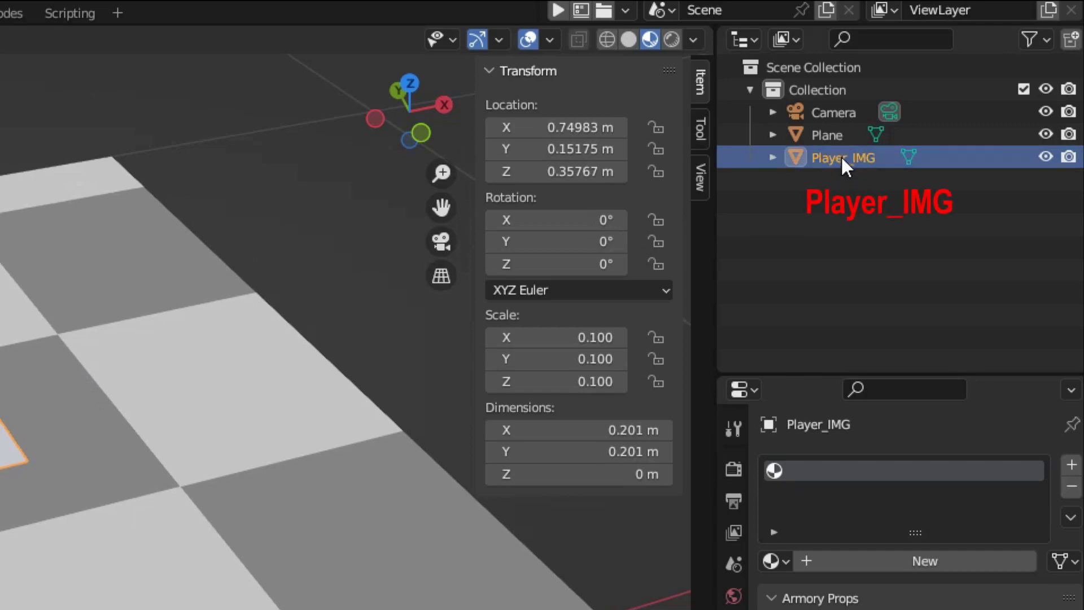
Step: Open the Player_IMG object's name for editing directly in the scene hierarchy and keep the name
double_click(841, 155)
drag(892, 160, 805, 159)
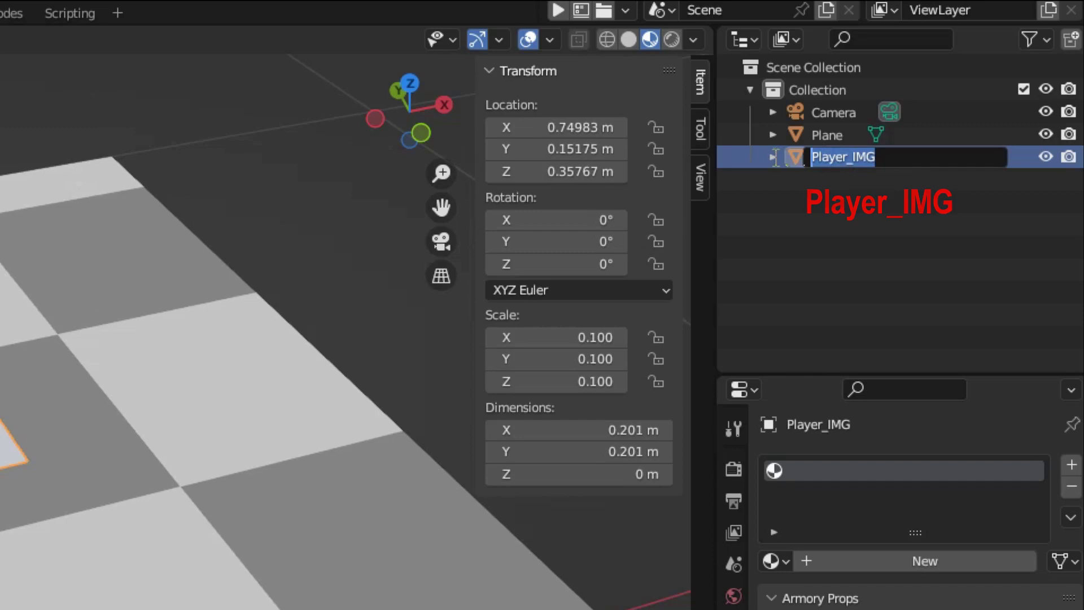
key(Return)
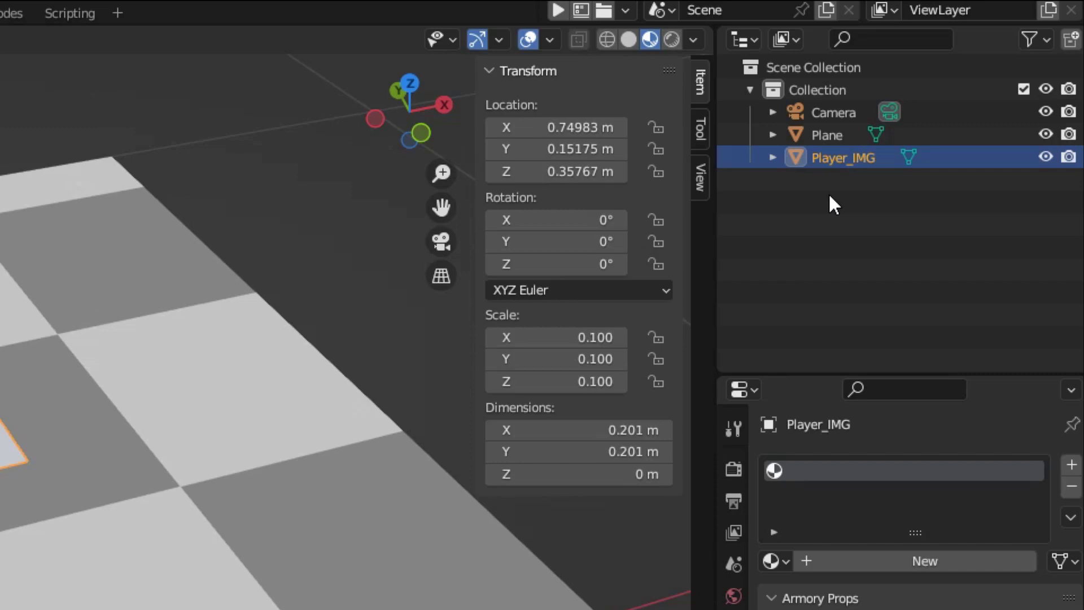
Step: Use the ID Data rename option on the Player_IMG object and accept the same name
right_click(845, 158)
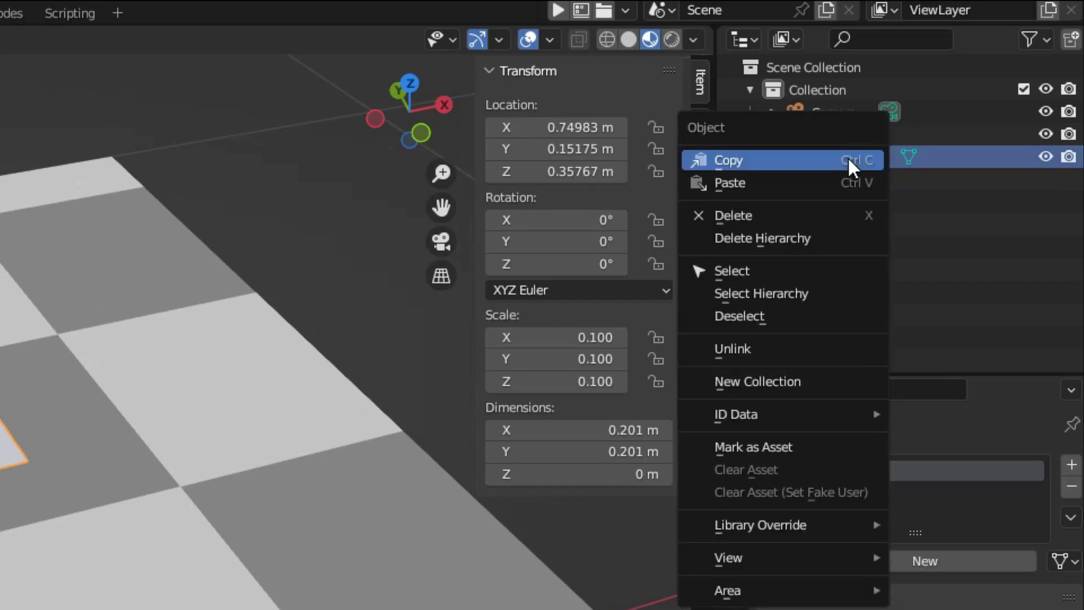
mouse_move(754, 414)
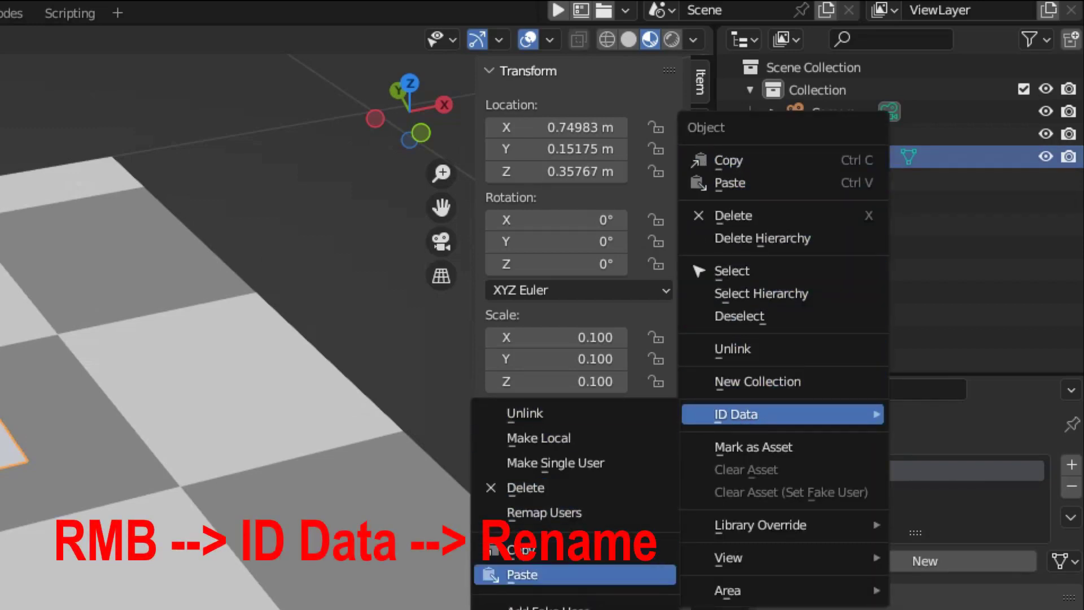
click(542, 609)
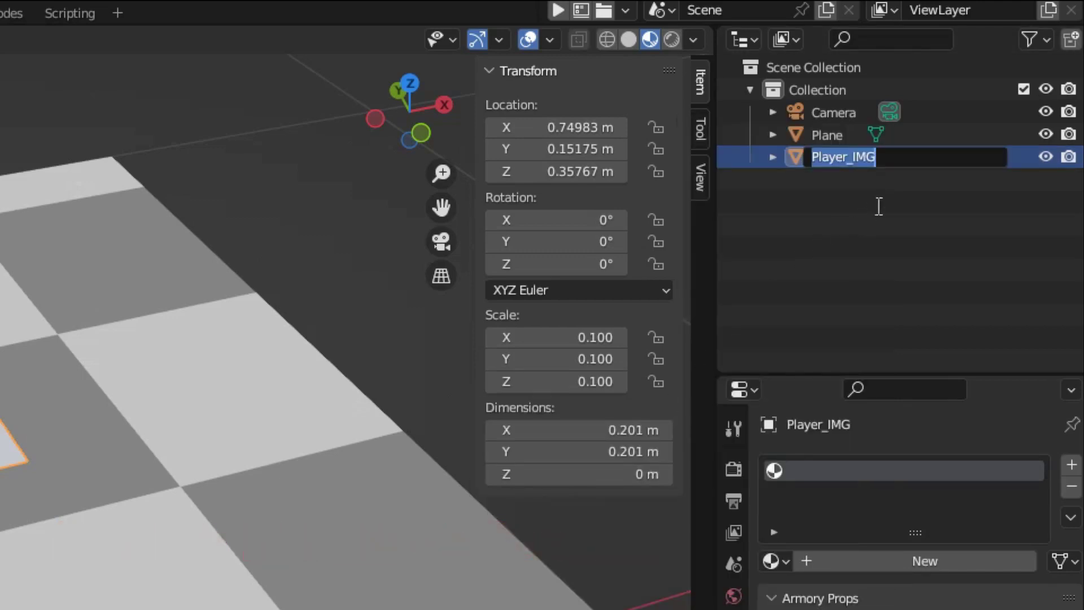
click(891, 162)
drag(902, 160, 787, 167)
key(Return)
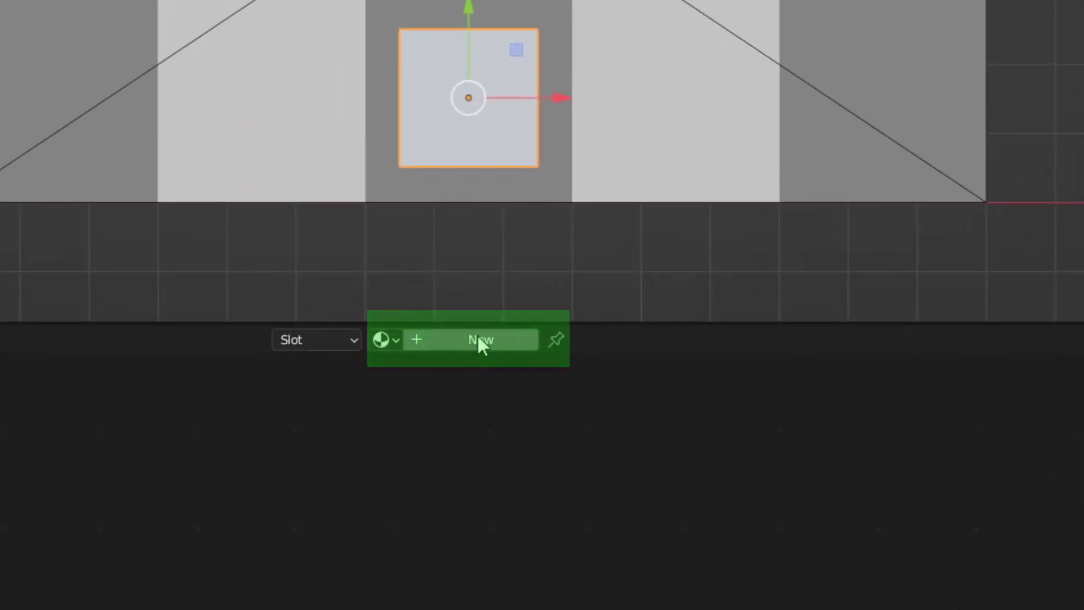
Step: Create a new material for the small plane and name it Player_IMG
click(478, 339)
double_click(448, 340)
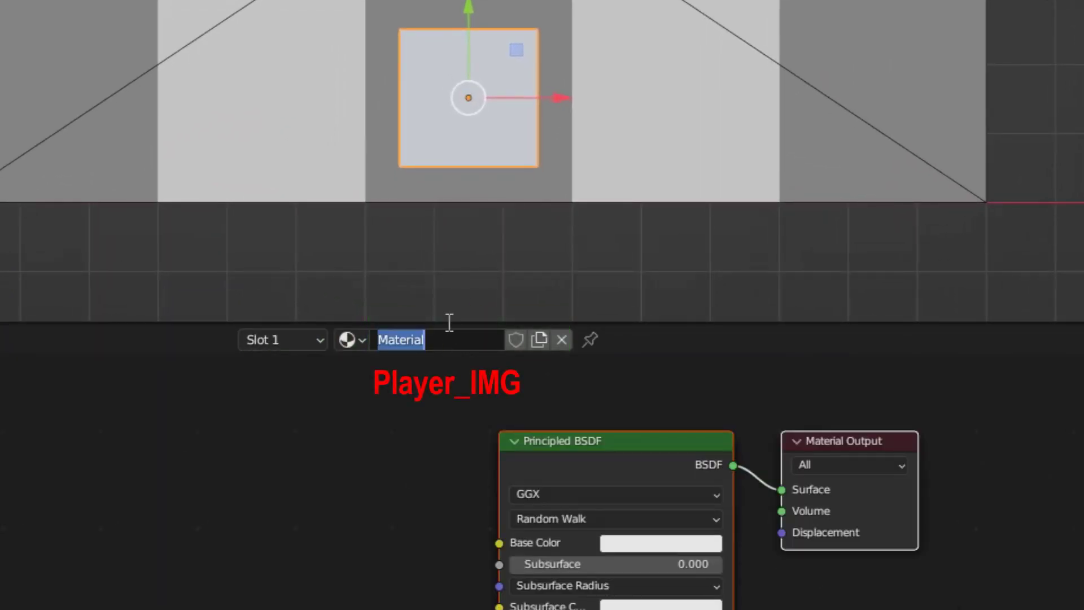
text(Player_IMG)
key(Return)
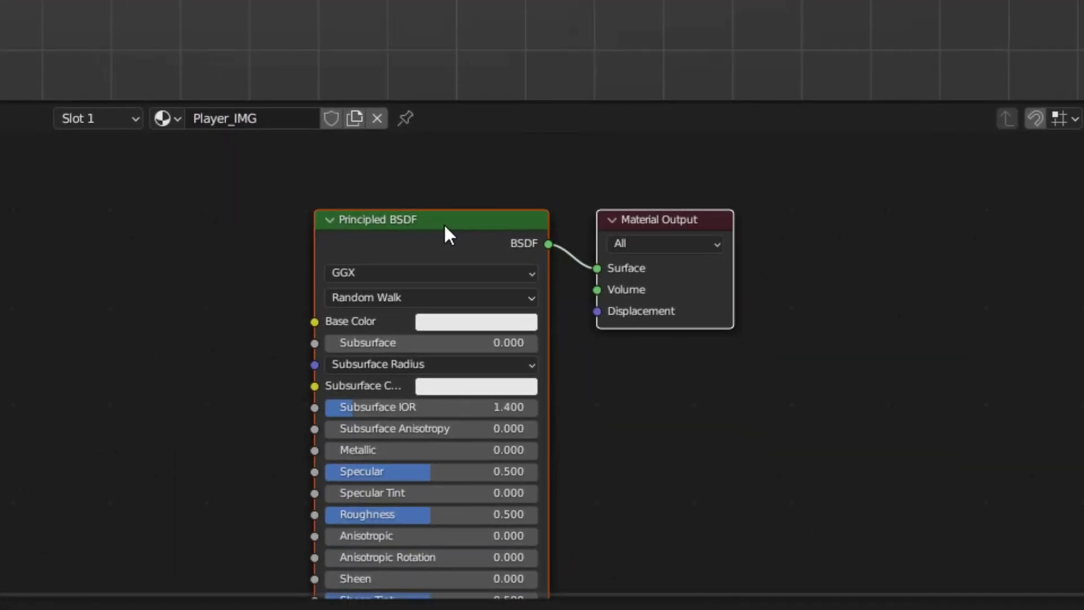
Step: Replace the Principled BSDF node with an Armory PBR group node and connect its Surface output to the Material Output's Surface
click(449, 227)
key(x)
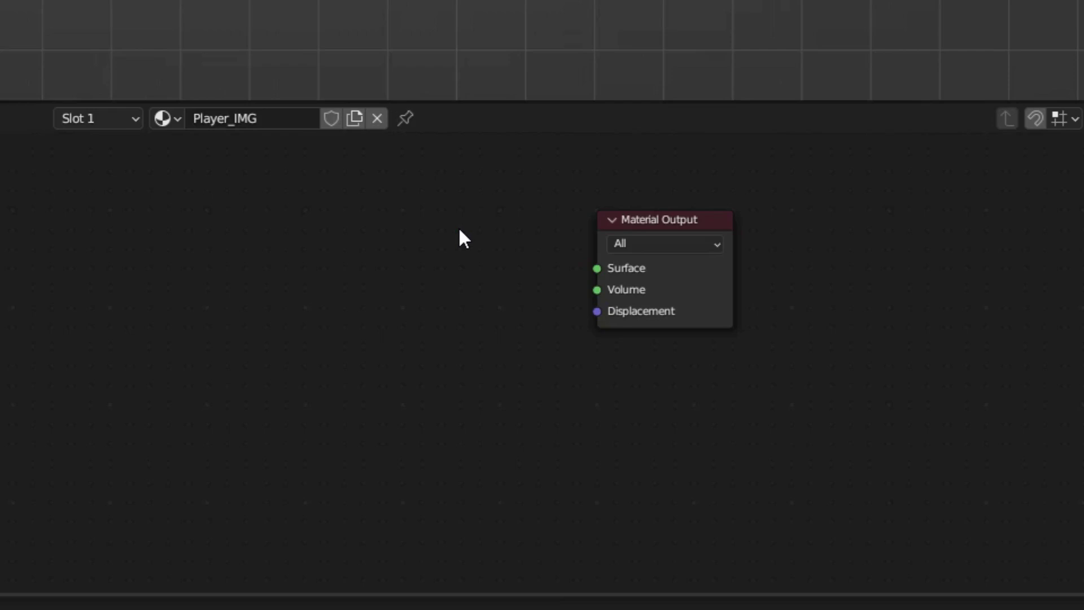
key(shift+a)
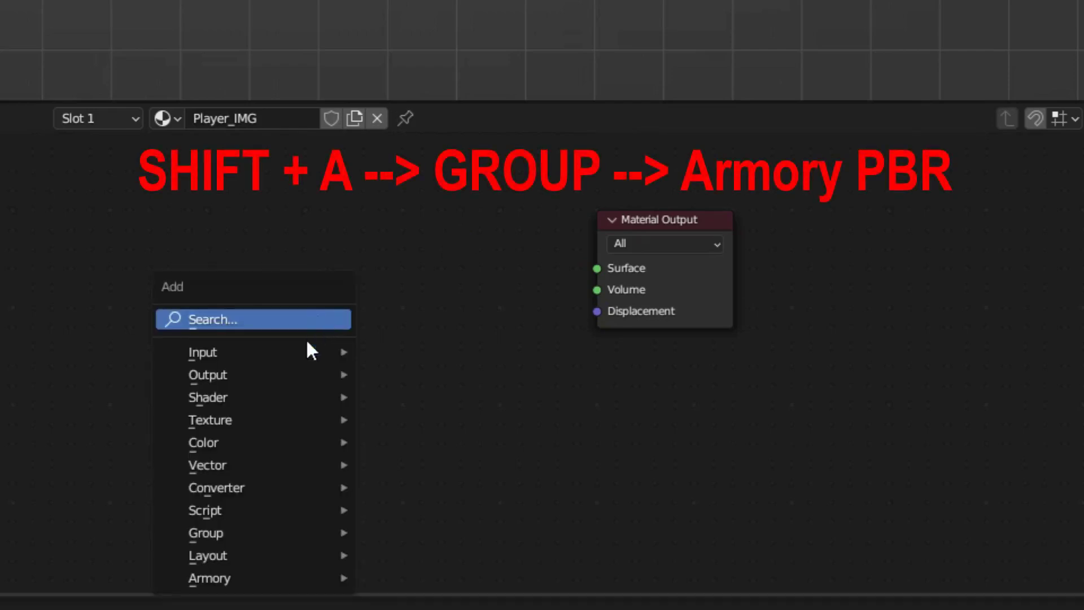
mouse_move(266, 533)
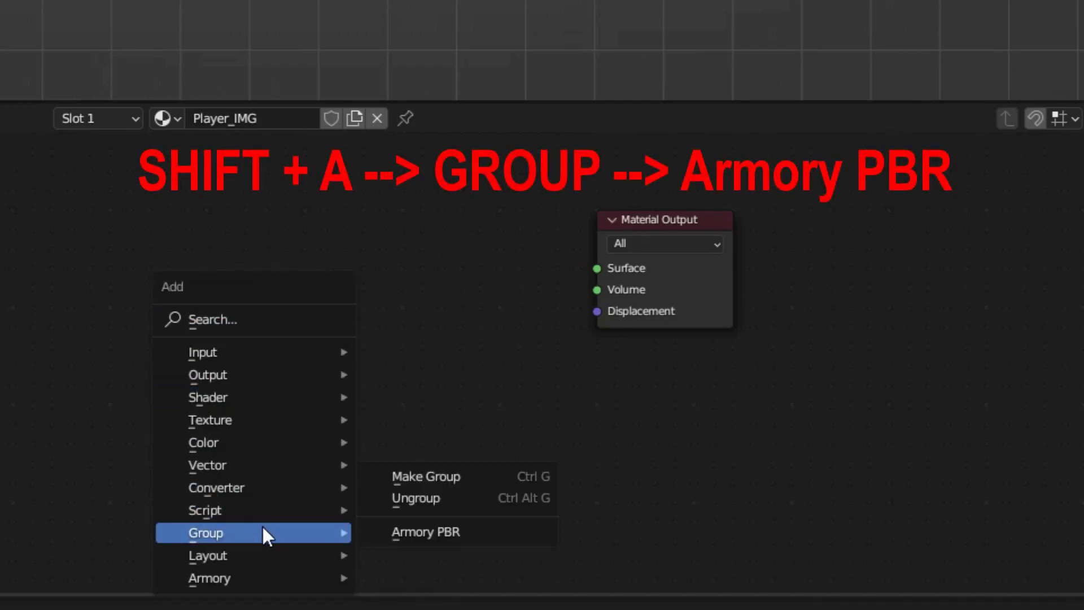
click(450, 531)
click(401, 210)
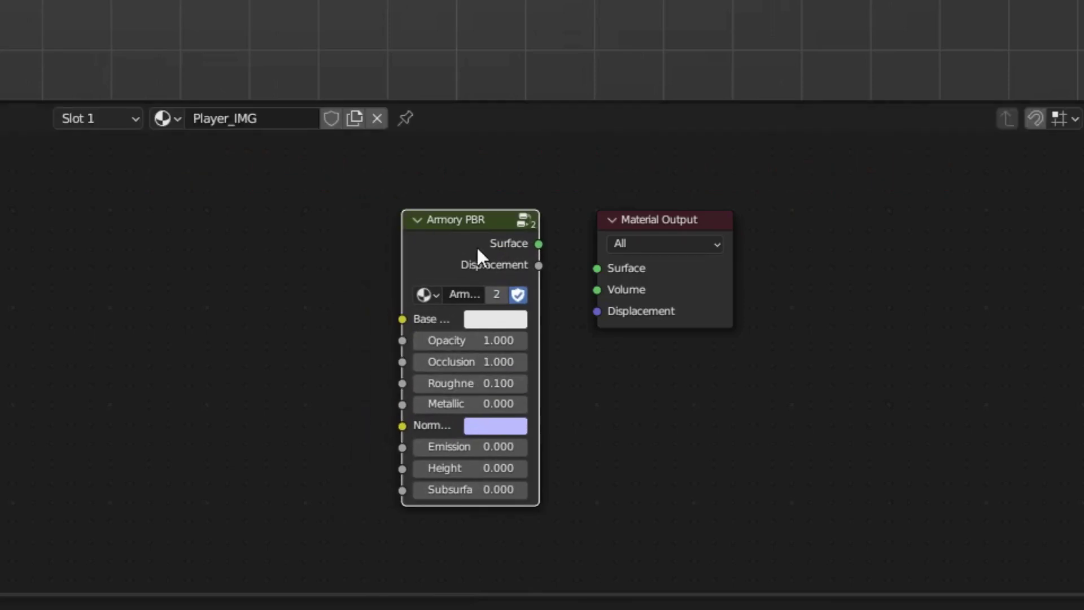
drag(557, 253, 596, 271)
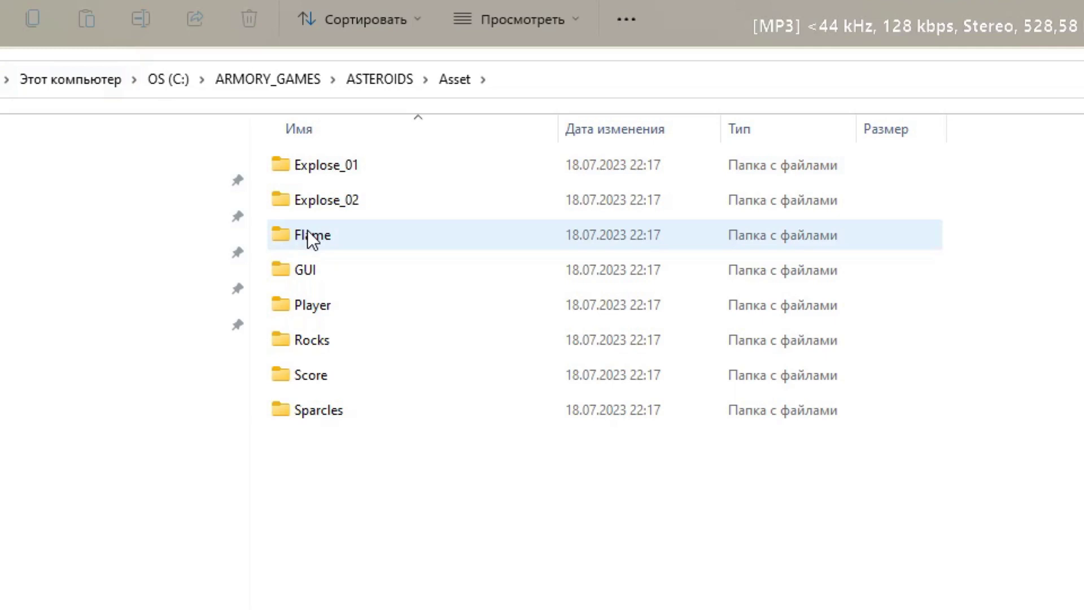
Step: Try adding the Player_IMG image from the Asset\Player folder as a node linked to Base Color, and delete that node
double_click(313, 305)
click(329, 210)
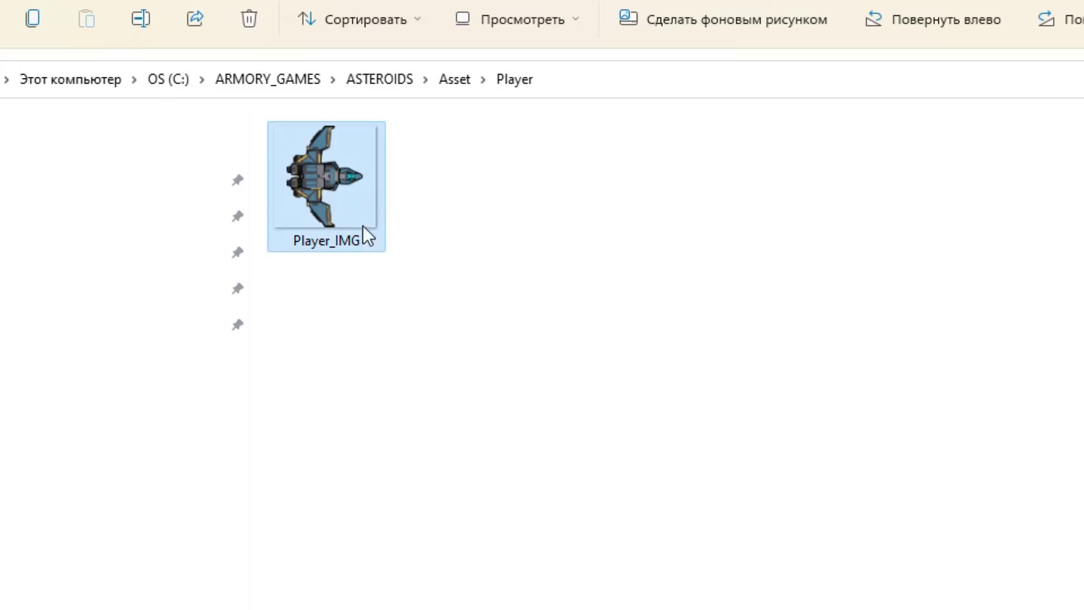
drag(363, 235, 655, 609)
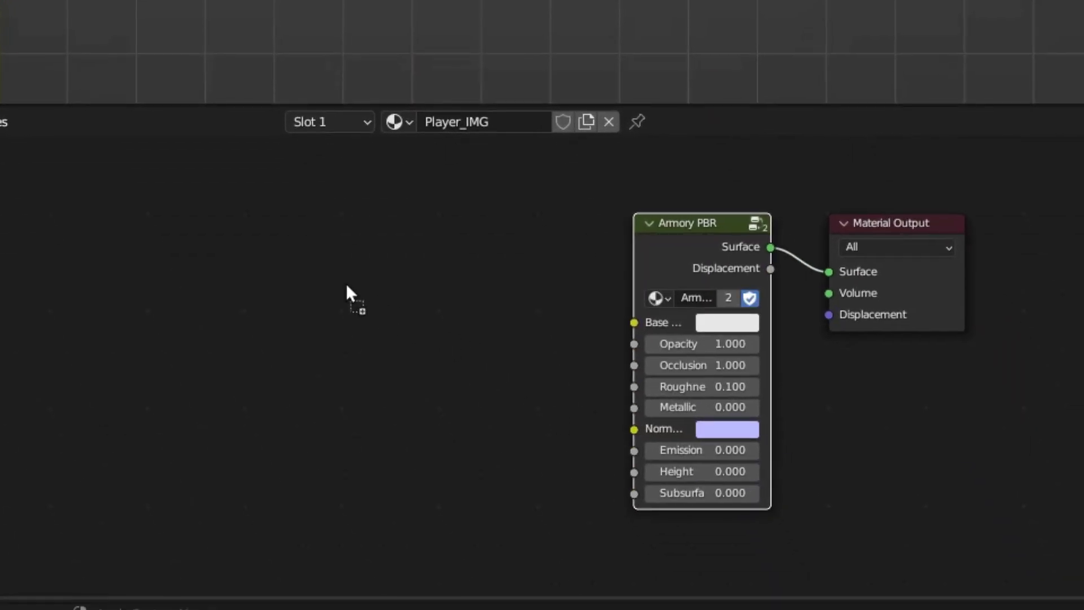
drag(347, 285, 347, 285)
drag(448, 286, 463, 219)
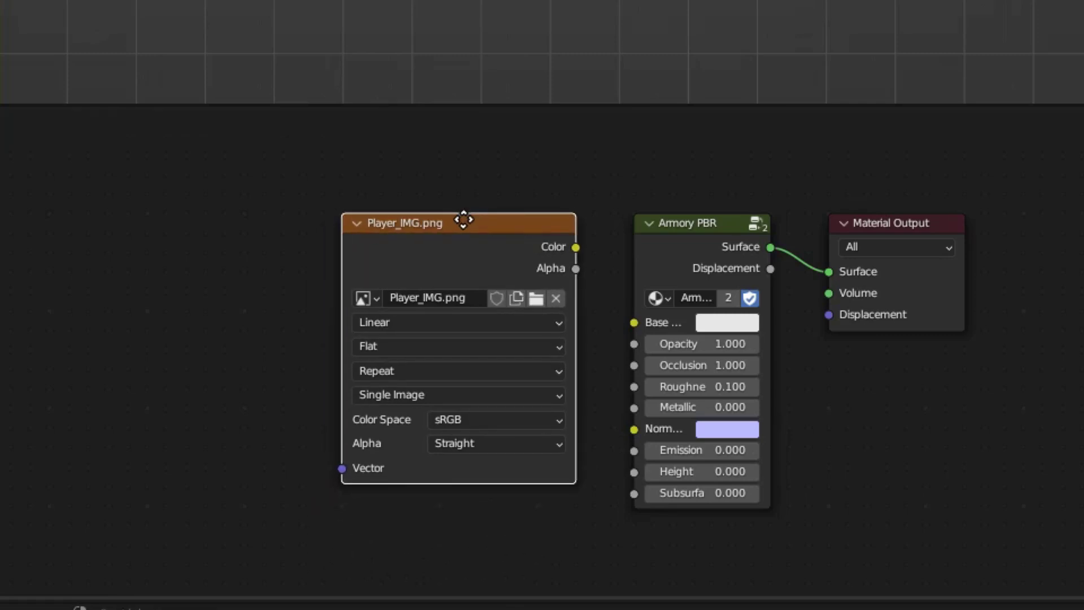
drag(575, 246, 633, 322)
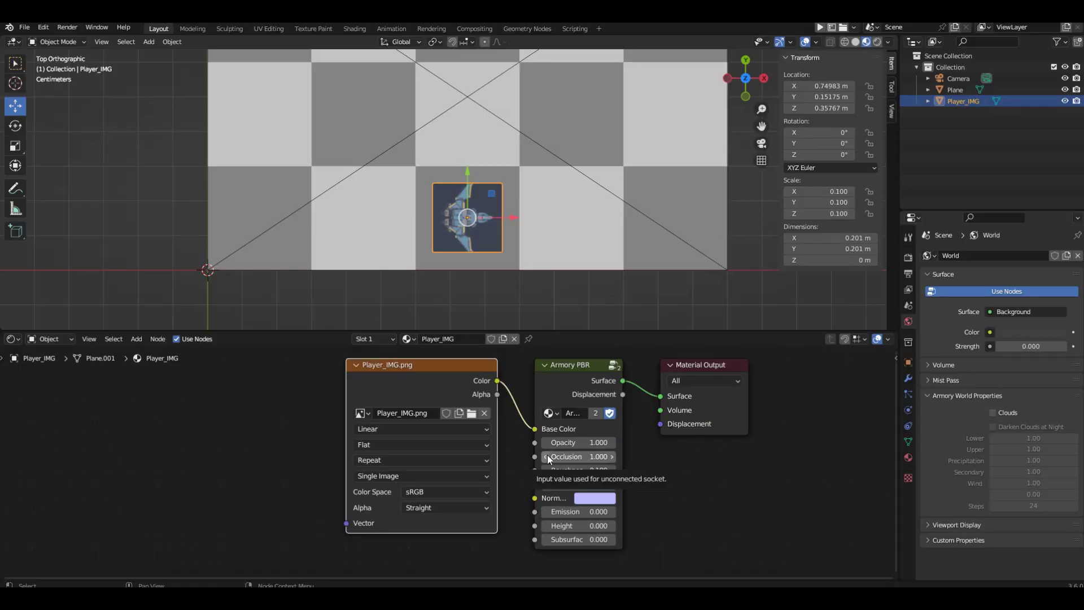
key(Delete)
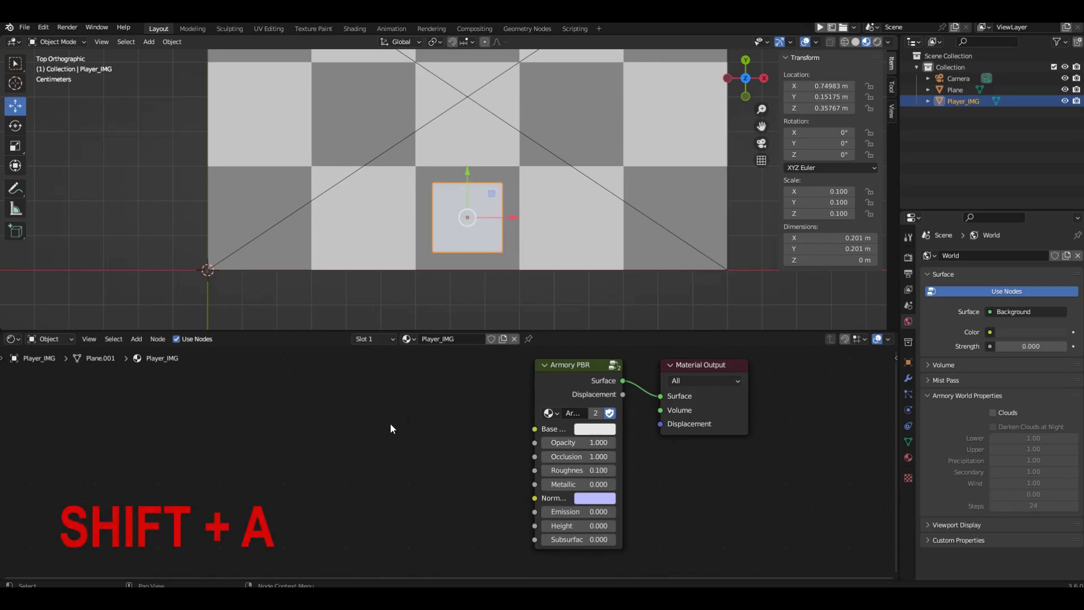
Step: Add an empty Image Texture node to the Player_IMG material and place it before the Armory PBR node
key(shift+a)
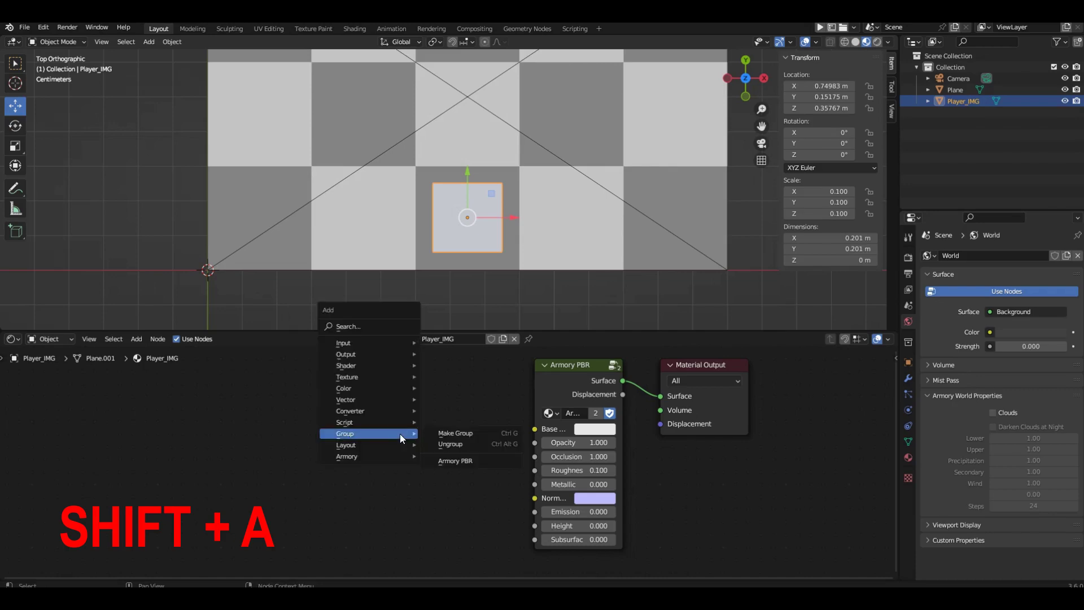
mouse_move(375, 377)
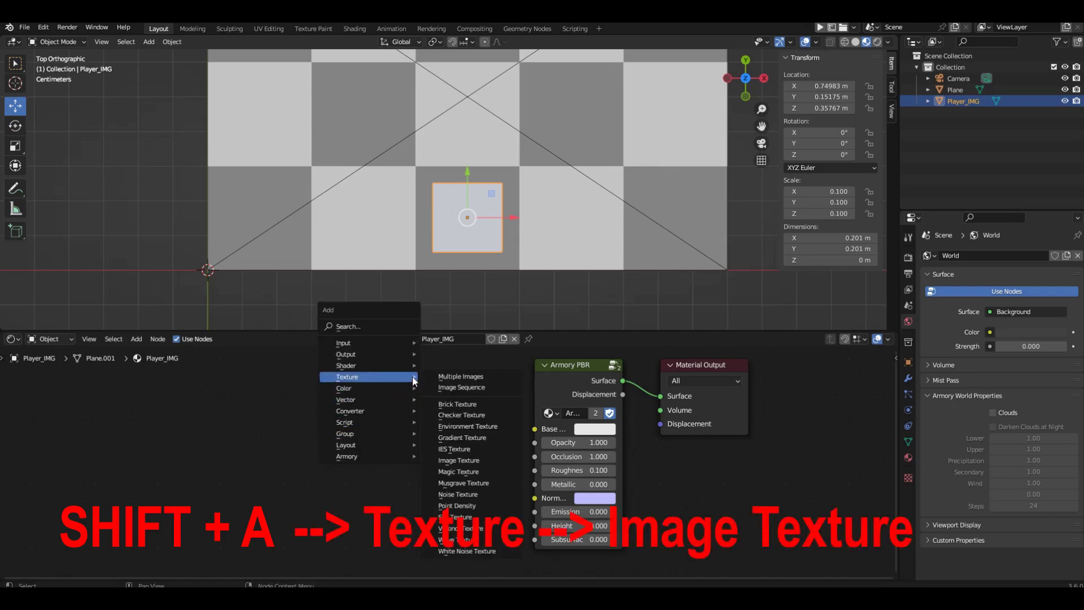
click(474, 462)
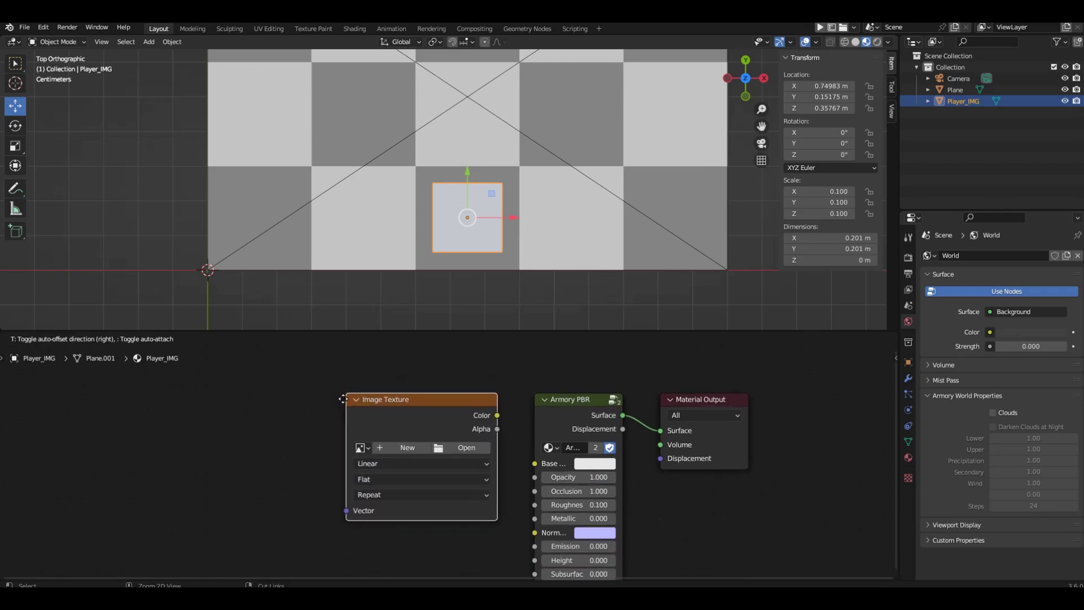
click(346, 404)
middle_drag(510, 482, 469, 454)
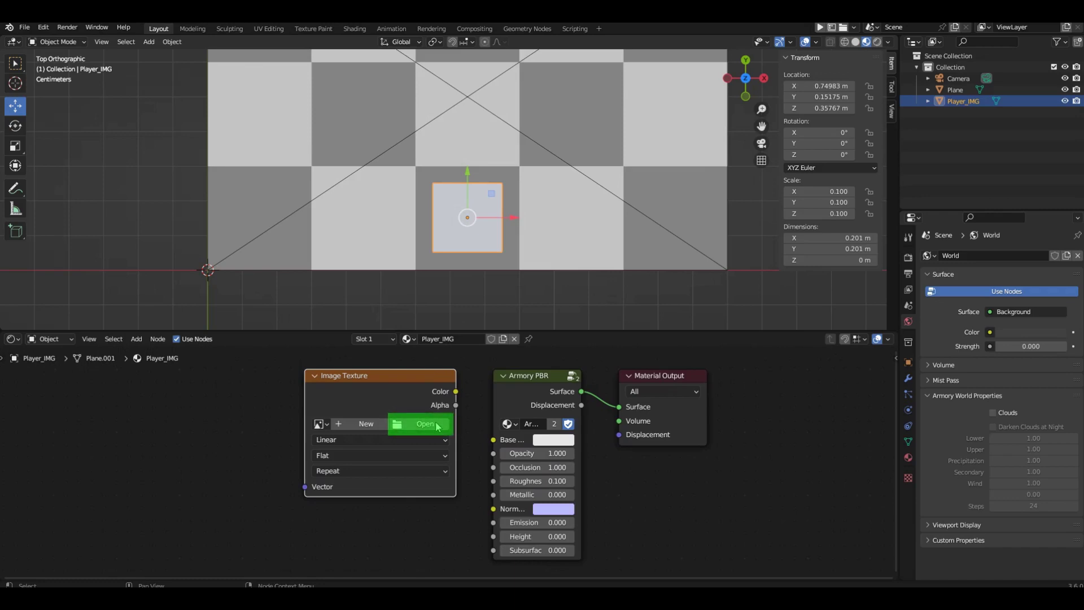
Step: Load Player_IMG.png from C:\ARMORY_GAMES\ASTEROIDS\Asset\Player into the Image Texture node and connect its Color to Armory PBR's Base Color
click(418, 429)
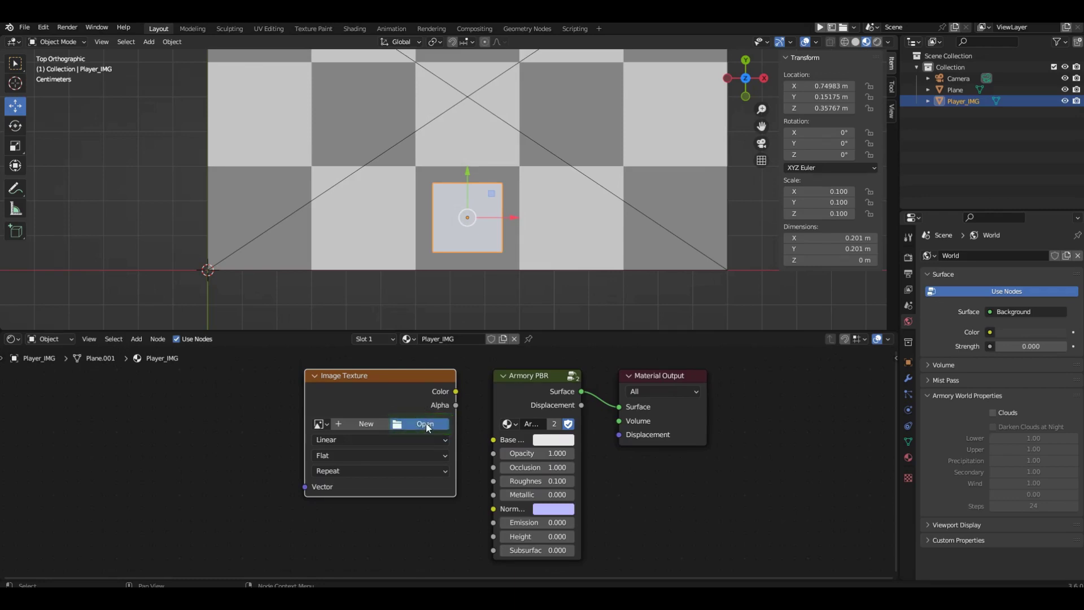
click(286, 169)
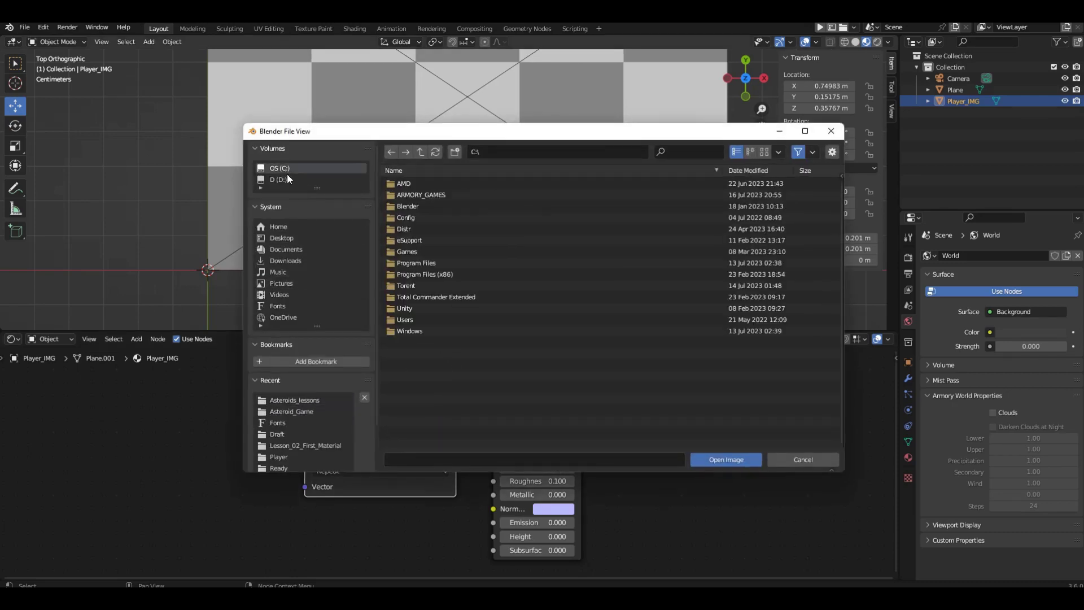
double_click(429, 193)
double_click(428, 185)
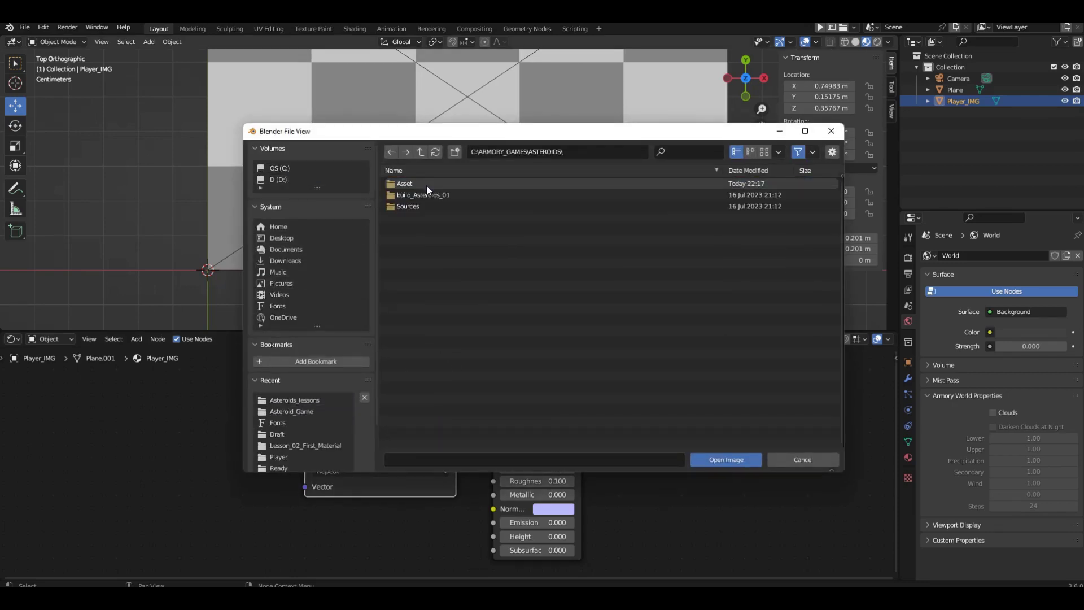
double_click(426, 184)
double_click(419, 228)
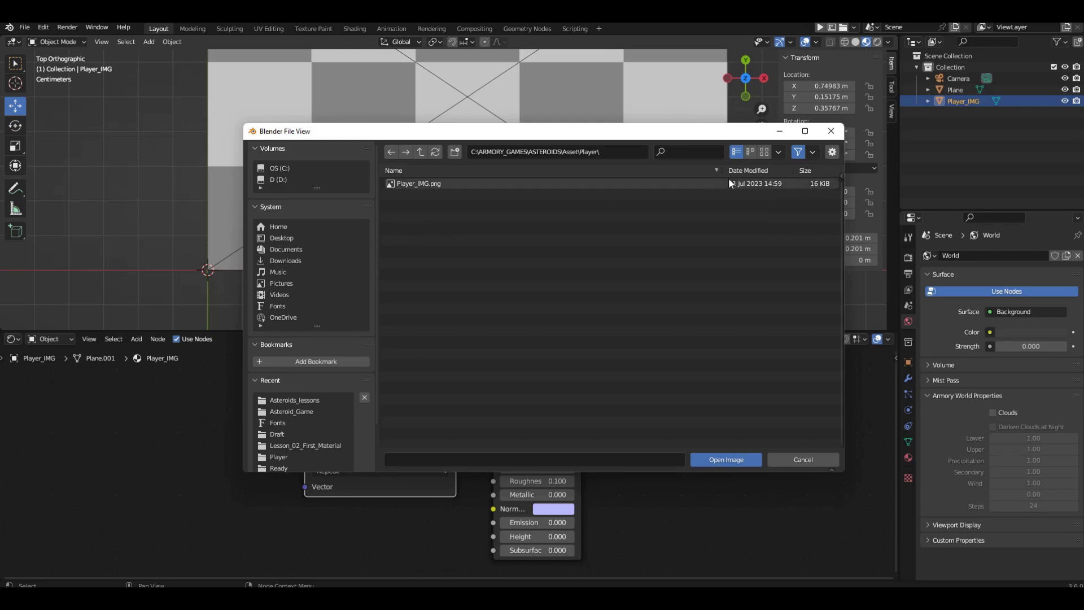
click(765, 151)
double_click(427, 217)
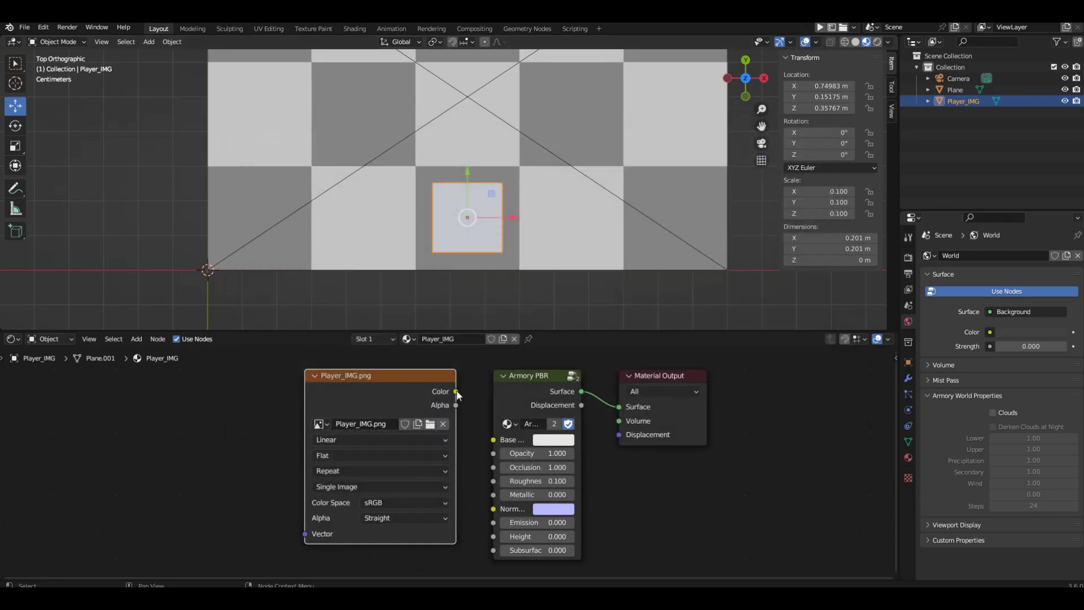
drag(457, 393, 493, 440)
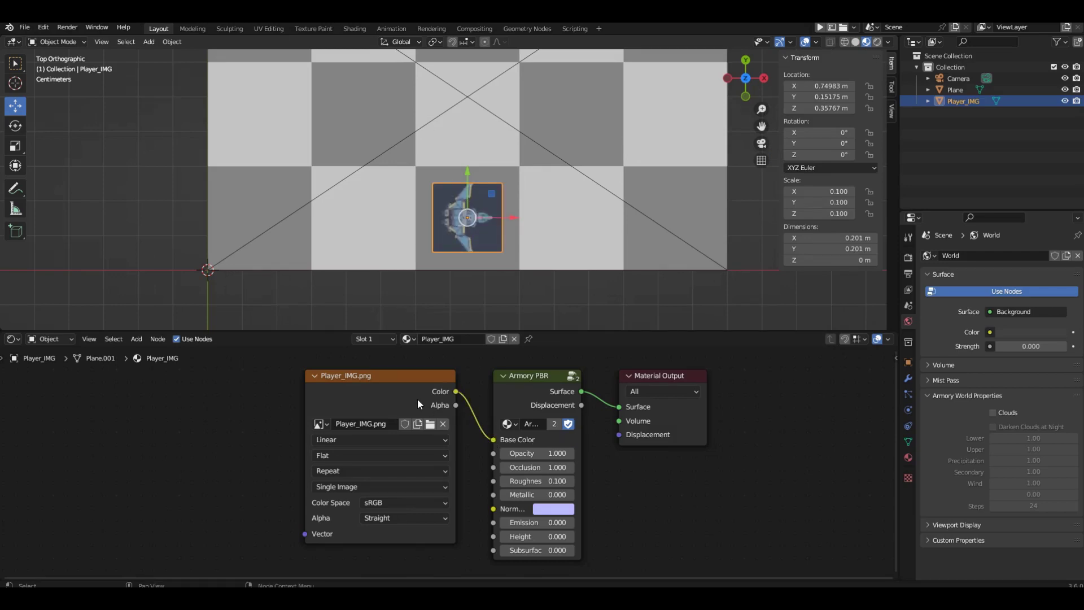
drag(422, 378, 405, 381)
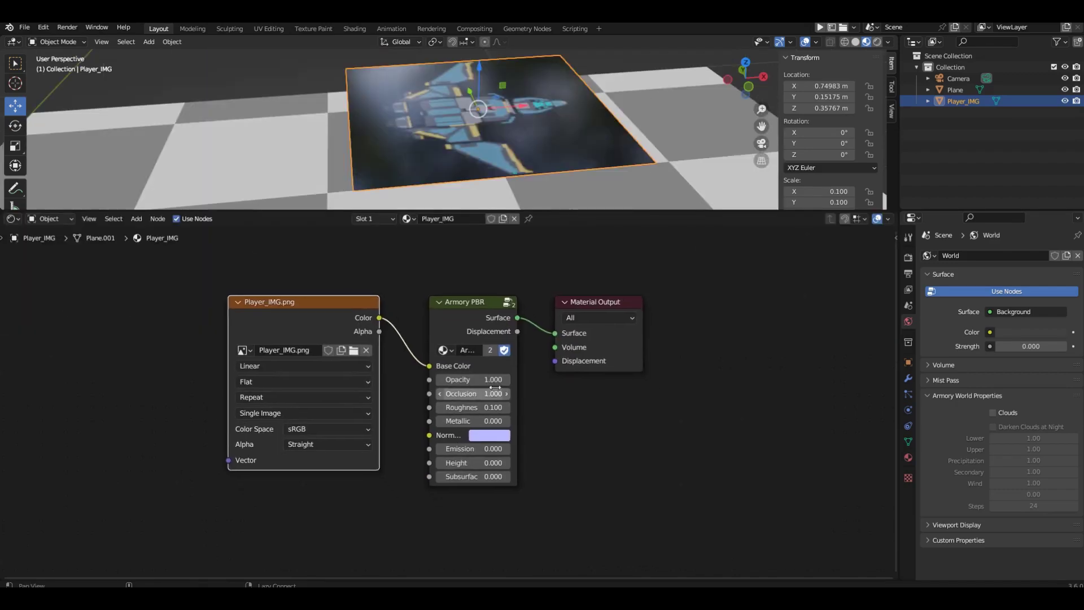
Step: Set the Armory PBR node's Roughness to 1, Emission to 1 and Occlusion to 0
scroll(530, 343, up, 5)
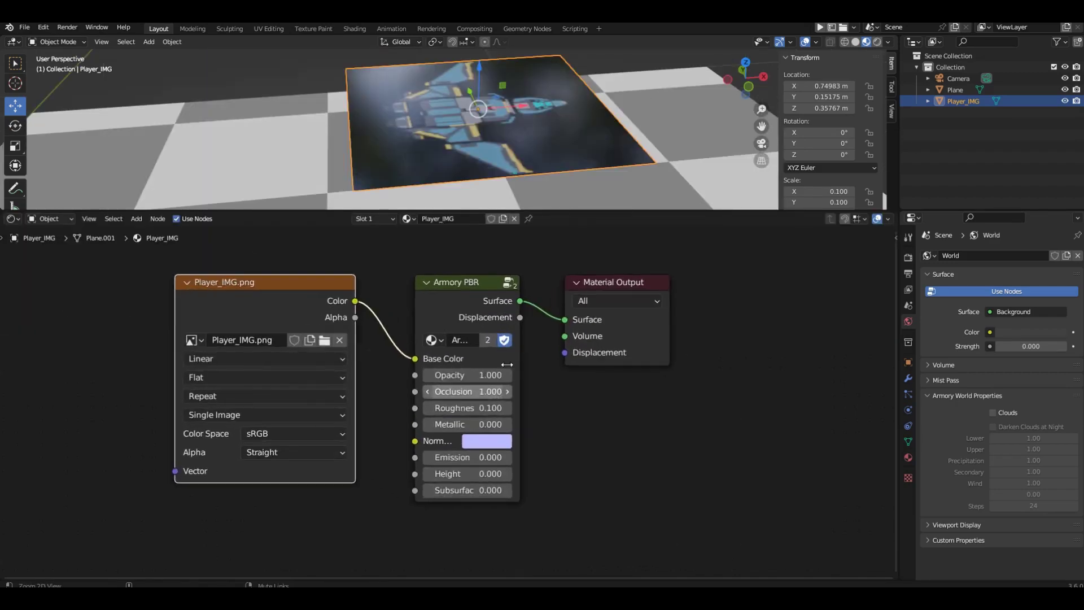
drag(452, 413, 646, 408)
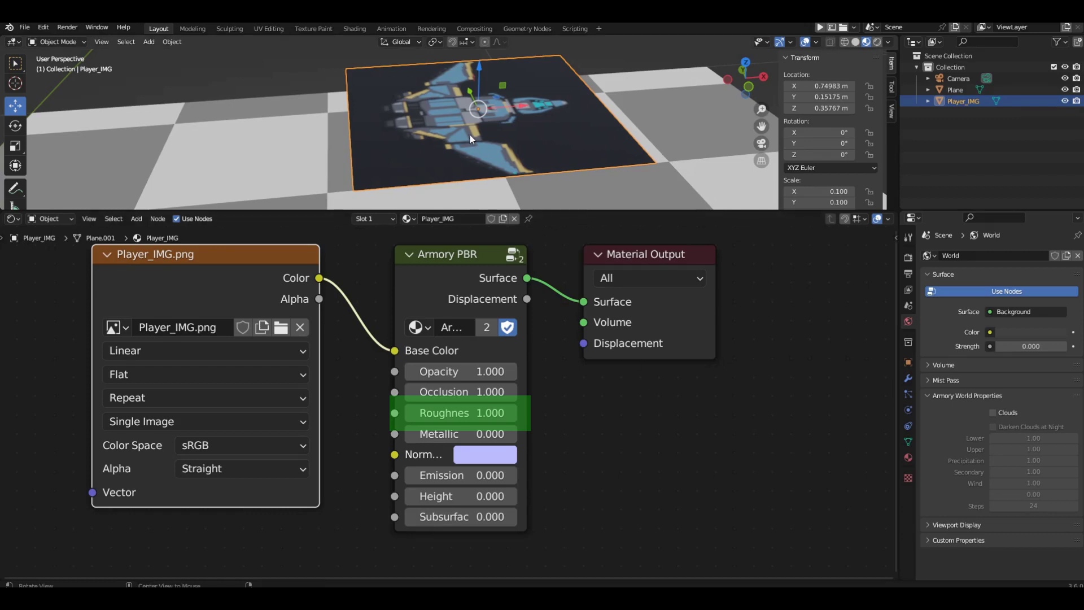
middle_drag(470, 134, 483, 185)
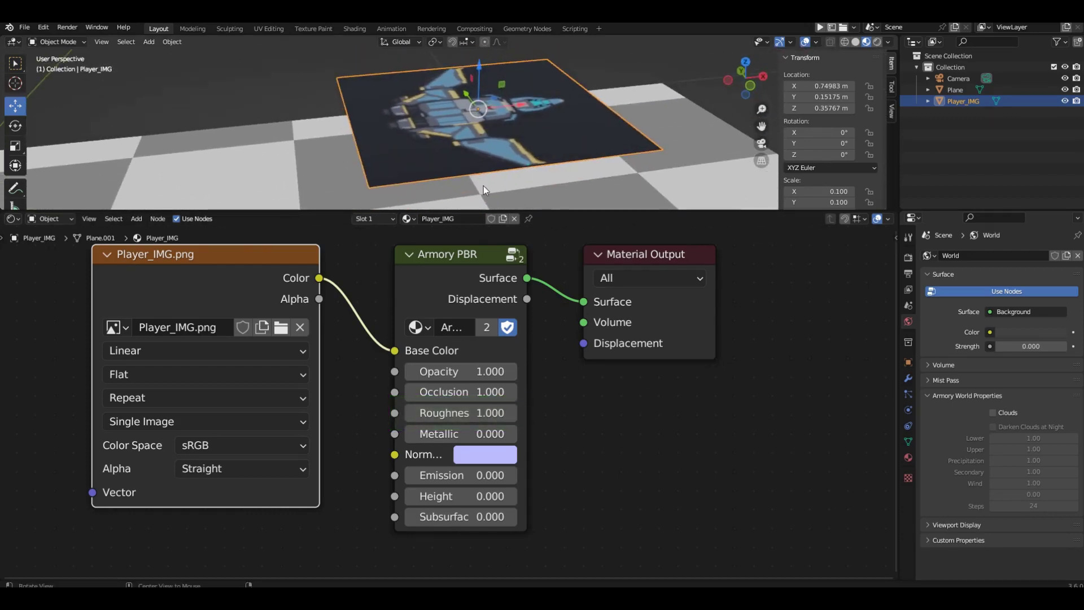
click(452, 475)
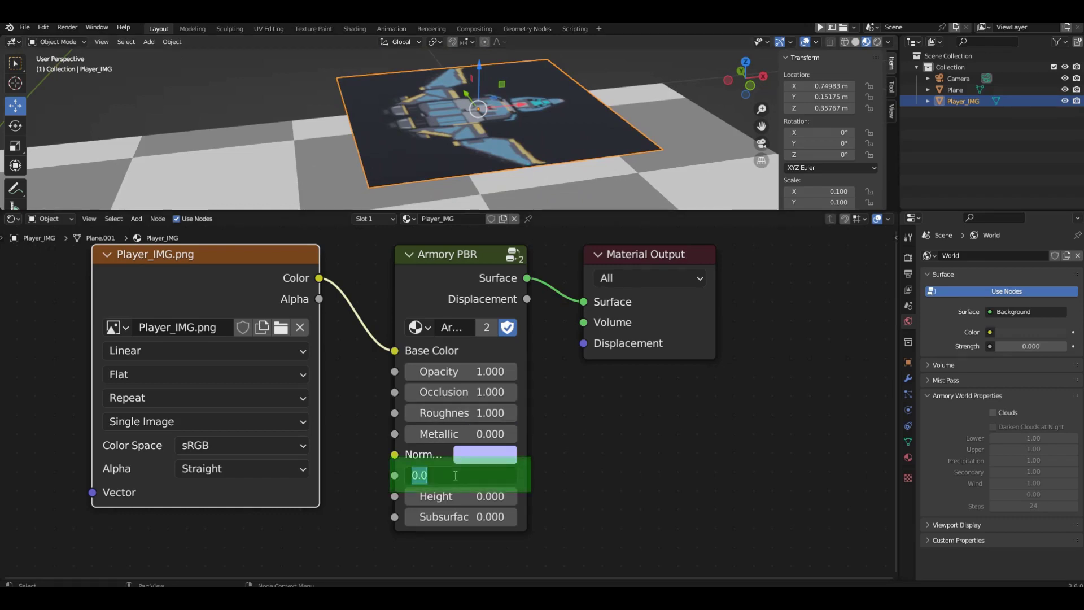
text(1)
key(Return)
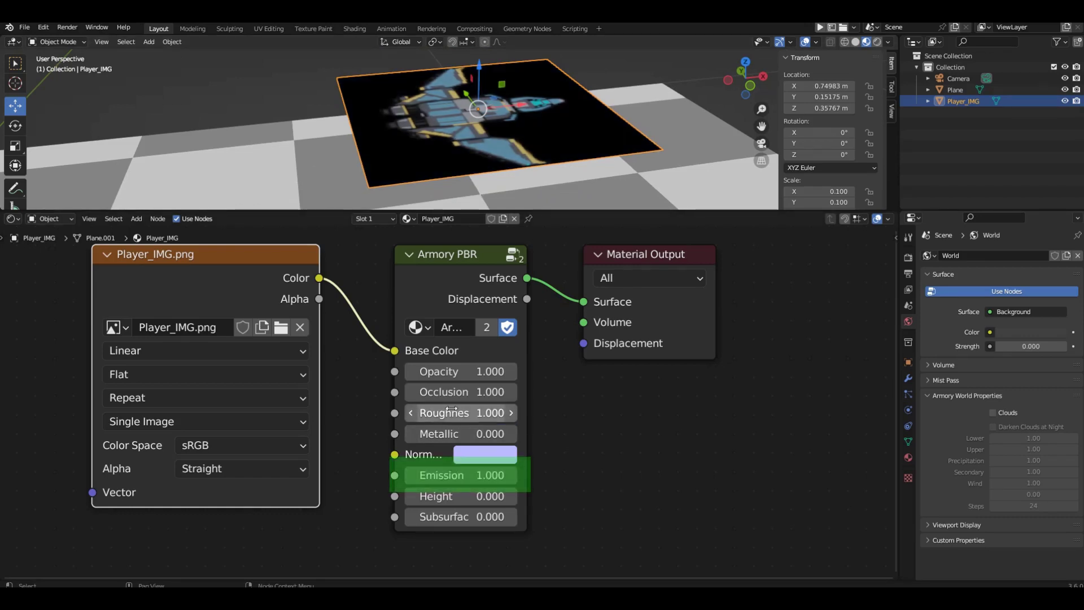
drag(444, 394, 154, 402)
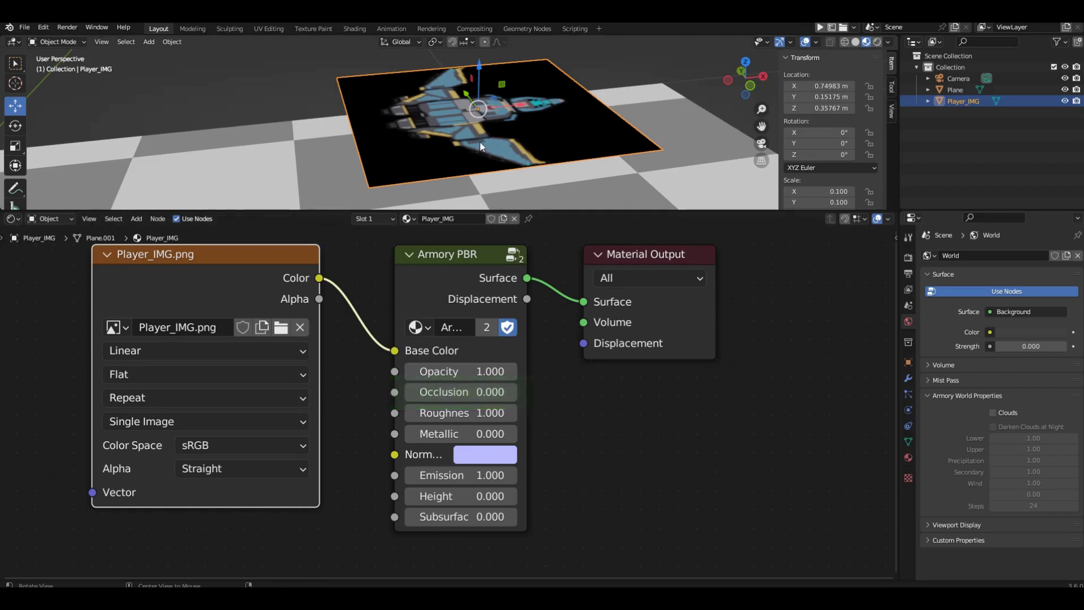
middle_drag(570, 158, 543, 181)
scroll(375, 378, down, 1)
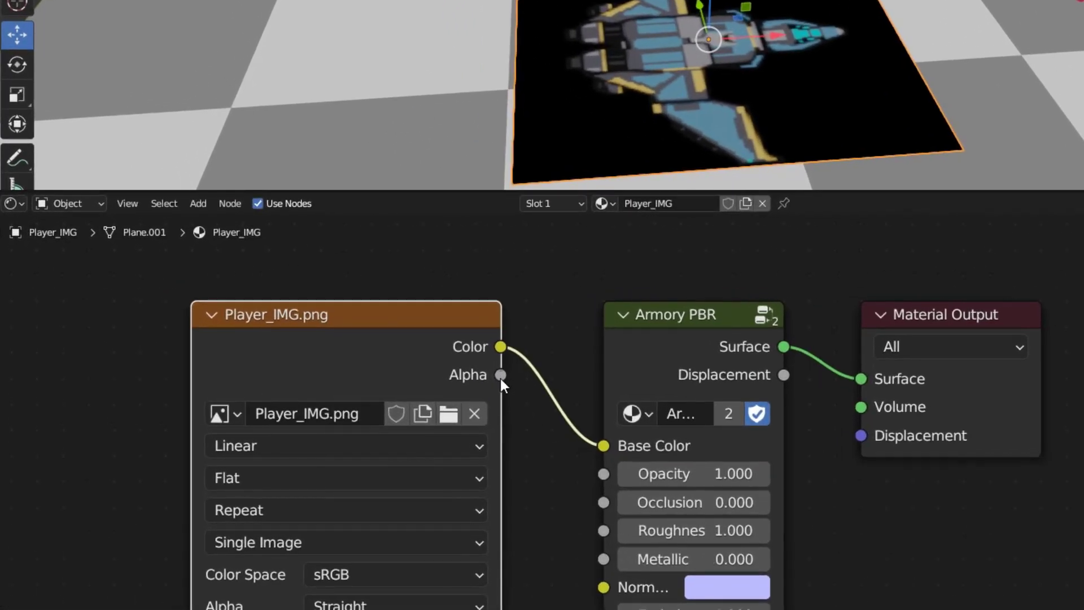
Step: Try Alpha Blend as the Player_IMG material's Blend Mode and return the Armory PBR Opacity to 1
drag(339, 333, 359, 346)
drag(530, 394, 564, 465)
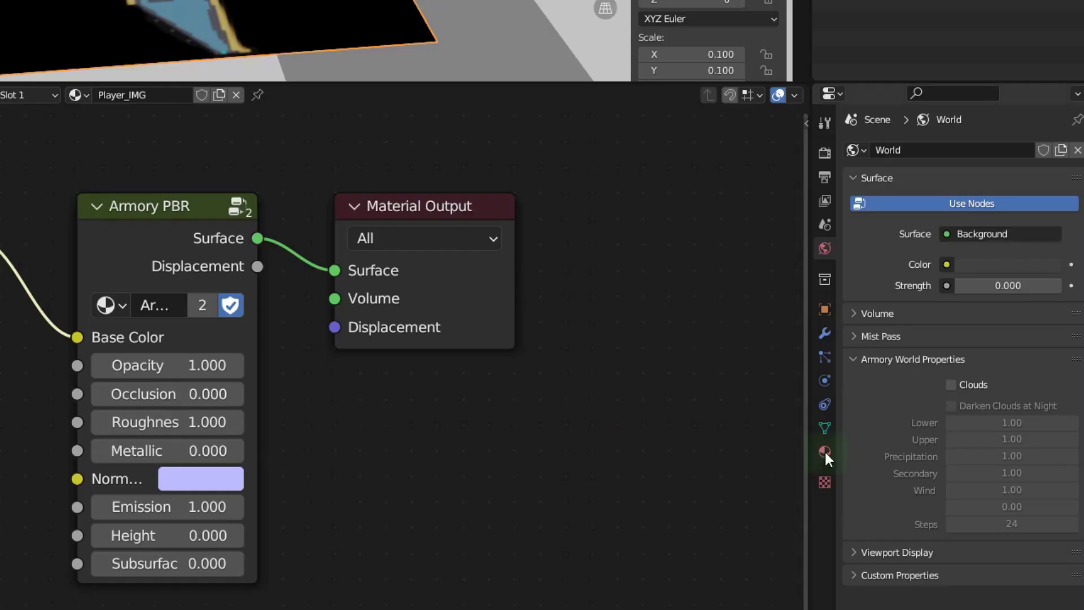
click(825, 451)
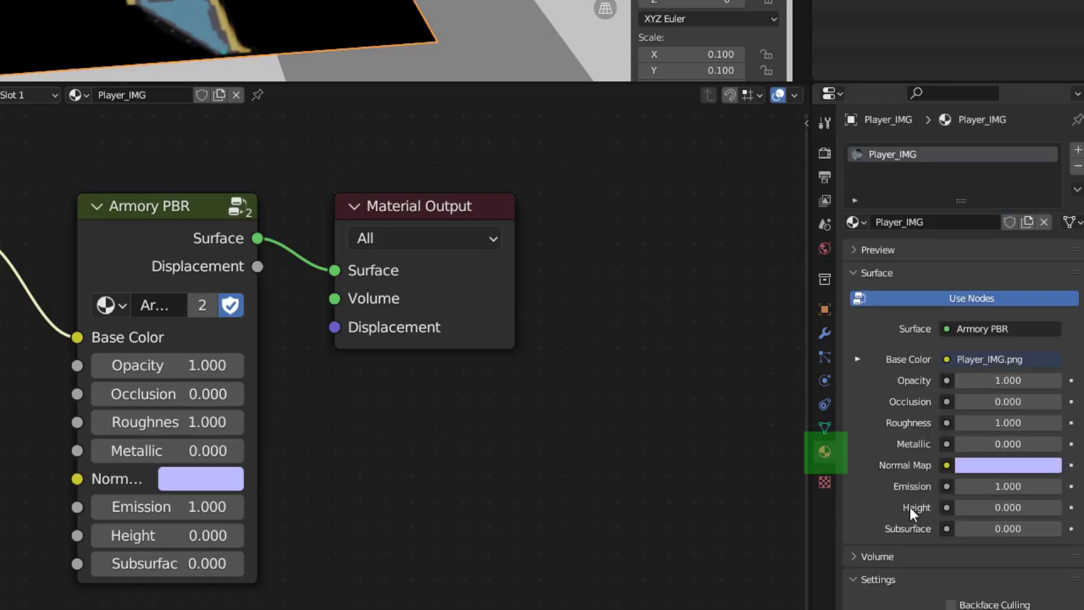
scroll(897, 552, down, 10)
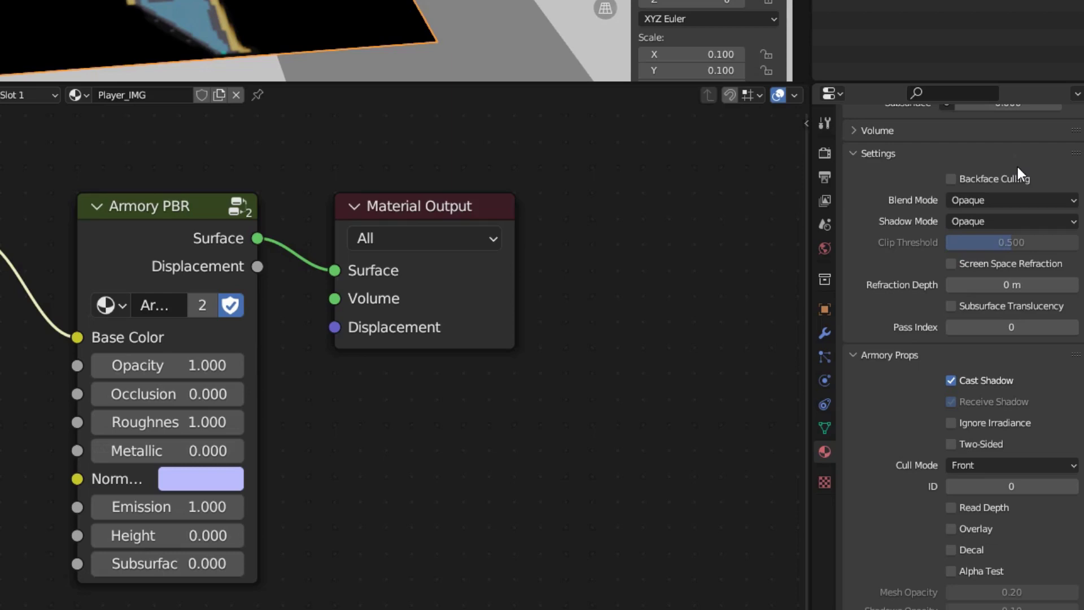
click(1023, 198)
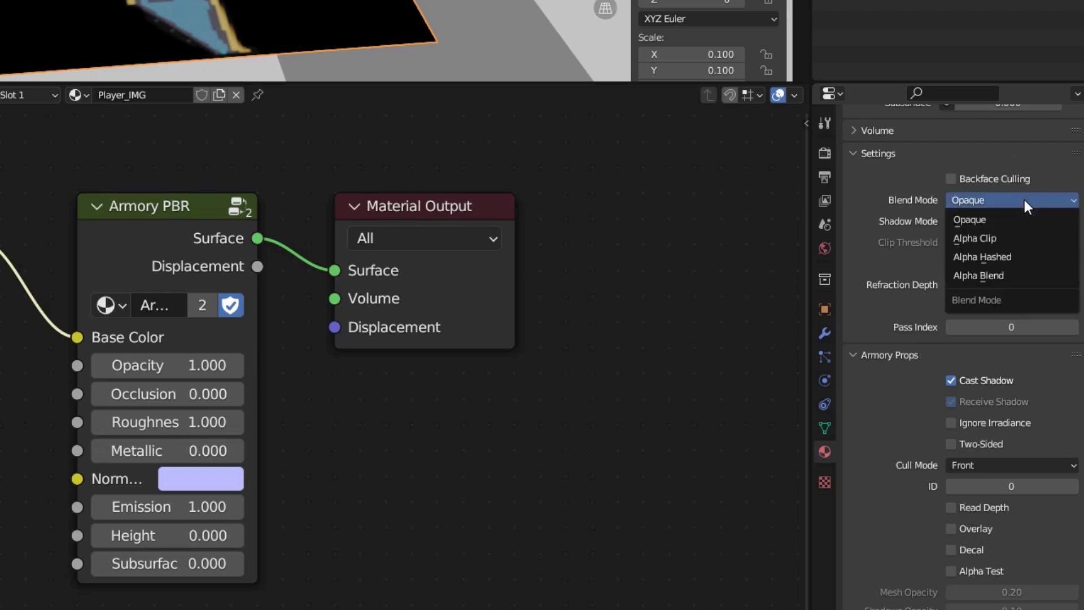
click(998, 238)
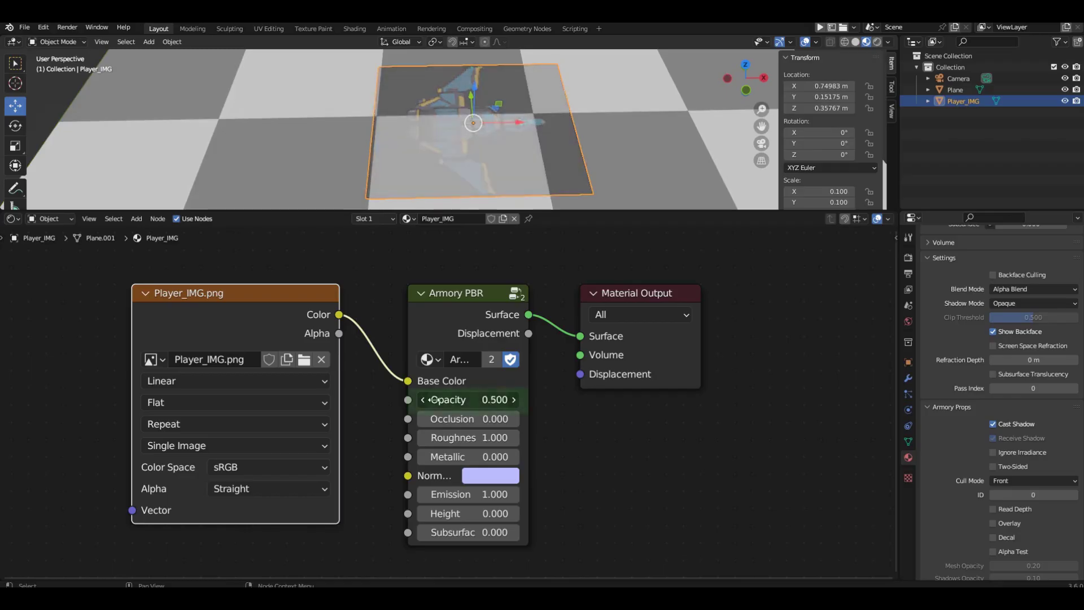
drag(434, 400, 490, 400)
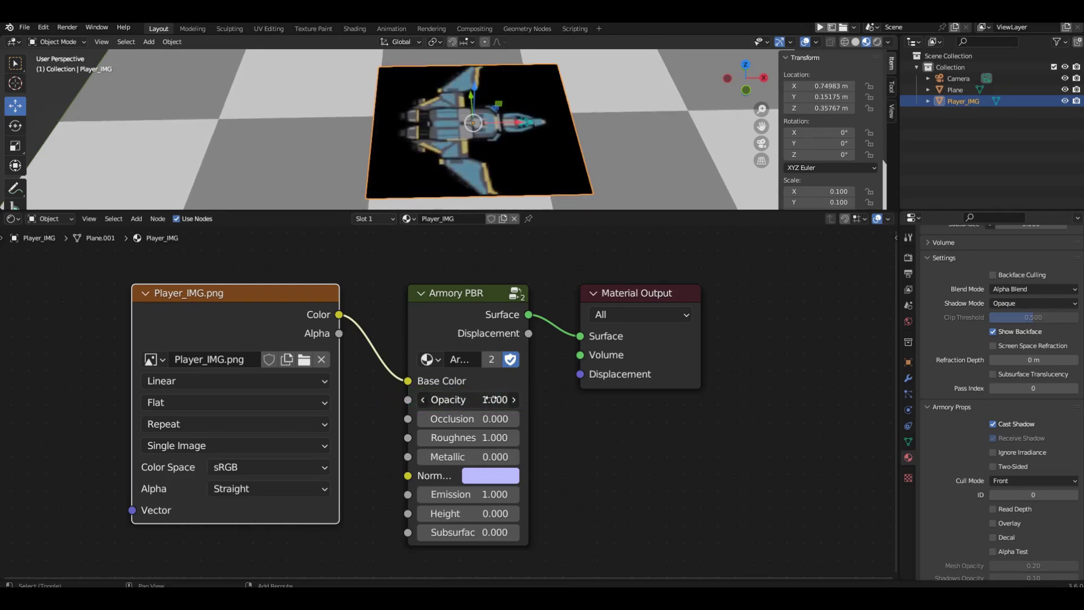
Step: Set the Player_IMG material's Blend Mode to Alpha Clip and connect the image node's Alpha to Armory PBR's Opacity
click(1017, 291)
click(1014, 313)
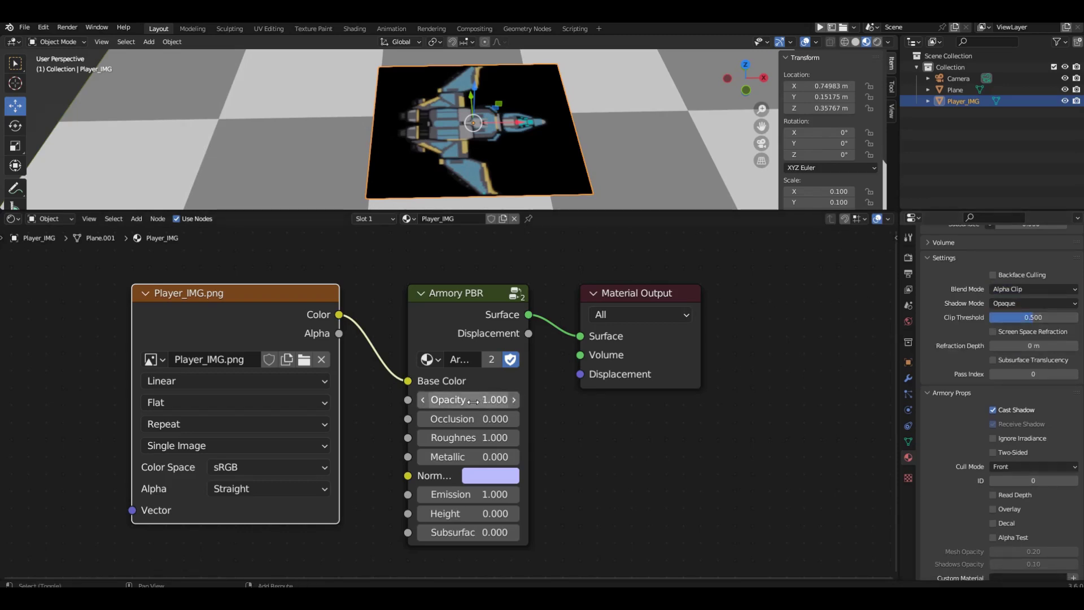
drag(473, 401, 571, 400)
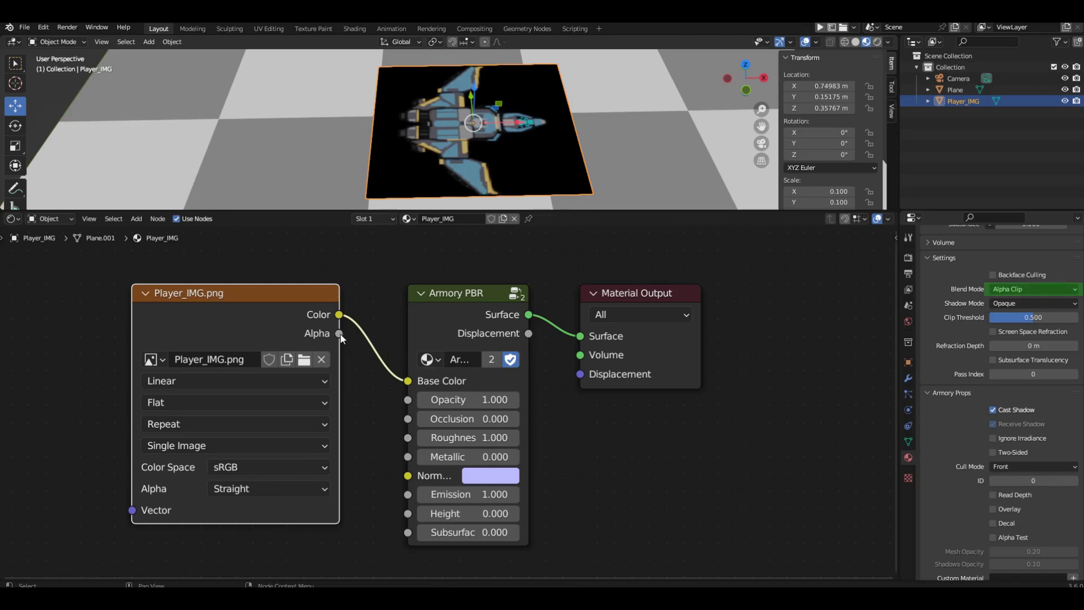
drag(342, 335, 402, 403)
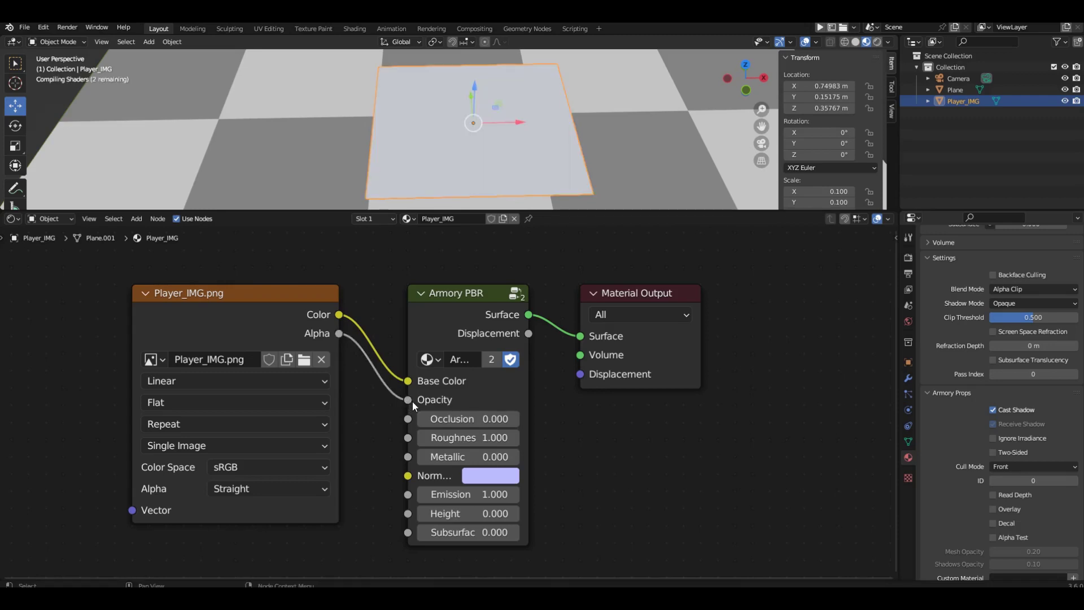
middle_drag(547, 178, 526, 155)
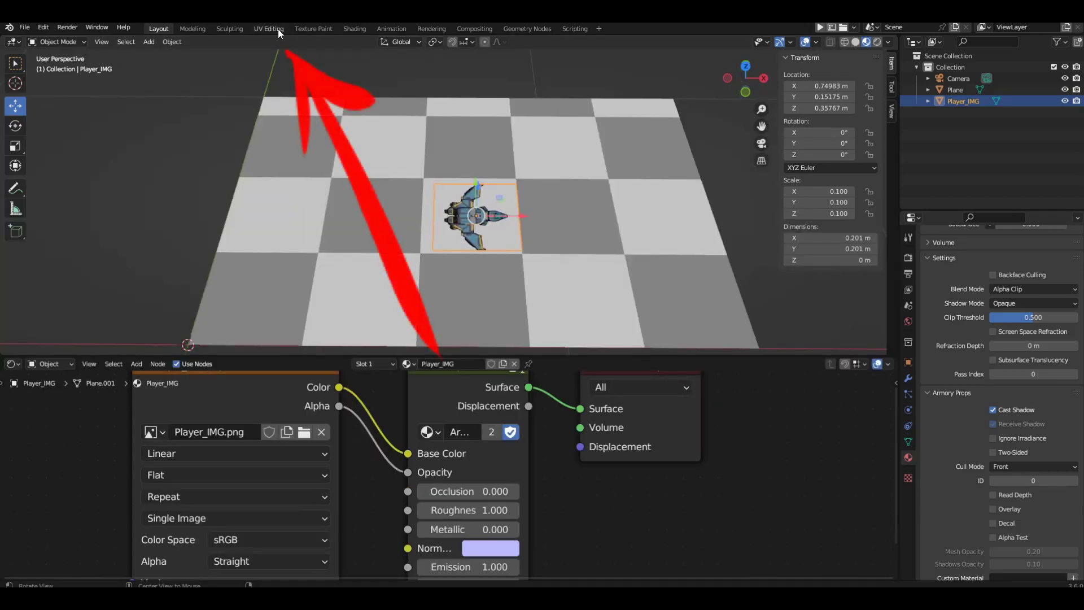
Step: In the UV Editing workspace with Material Preview shading and a top view, rotate all Player_IMG UVs about 90° clockwise so the ship's nose points along +Y
click(278, 29)
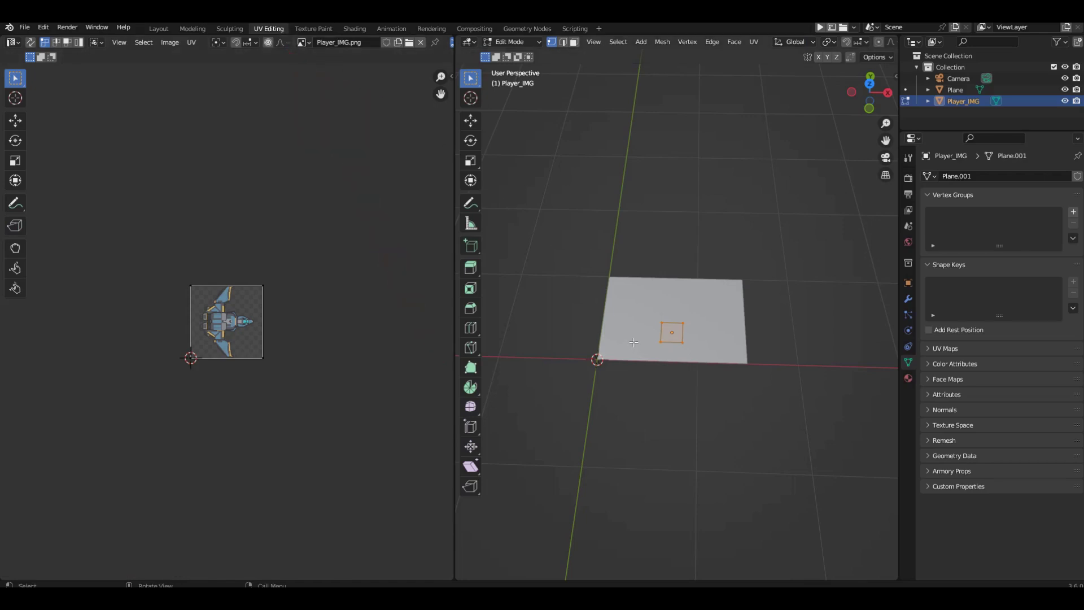
scroll(594, 43, right, 5)
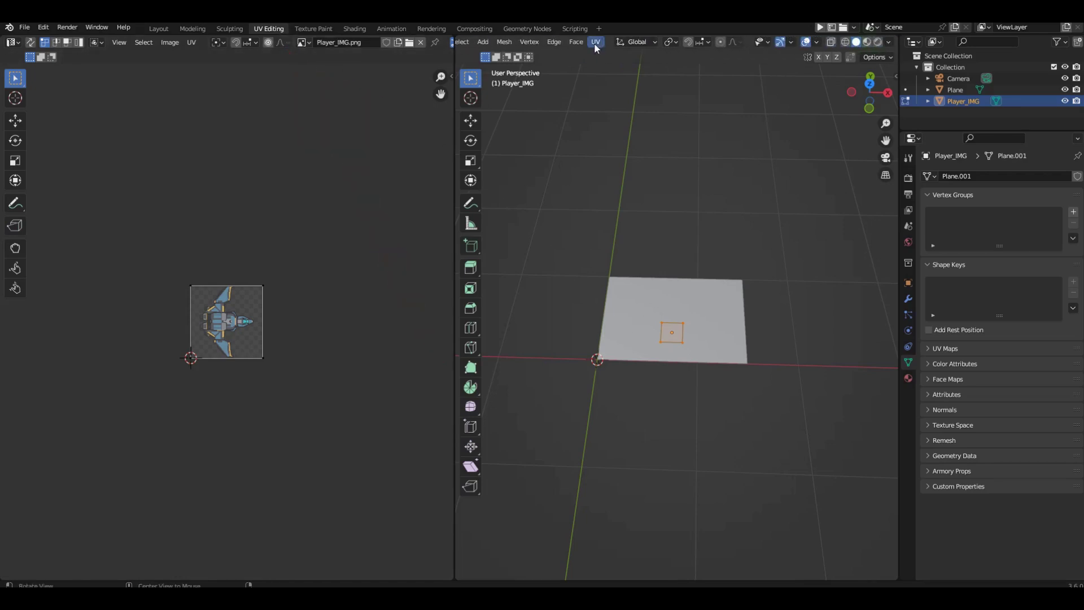
click(867, 42)
key(KP_7)
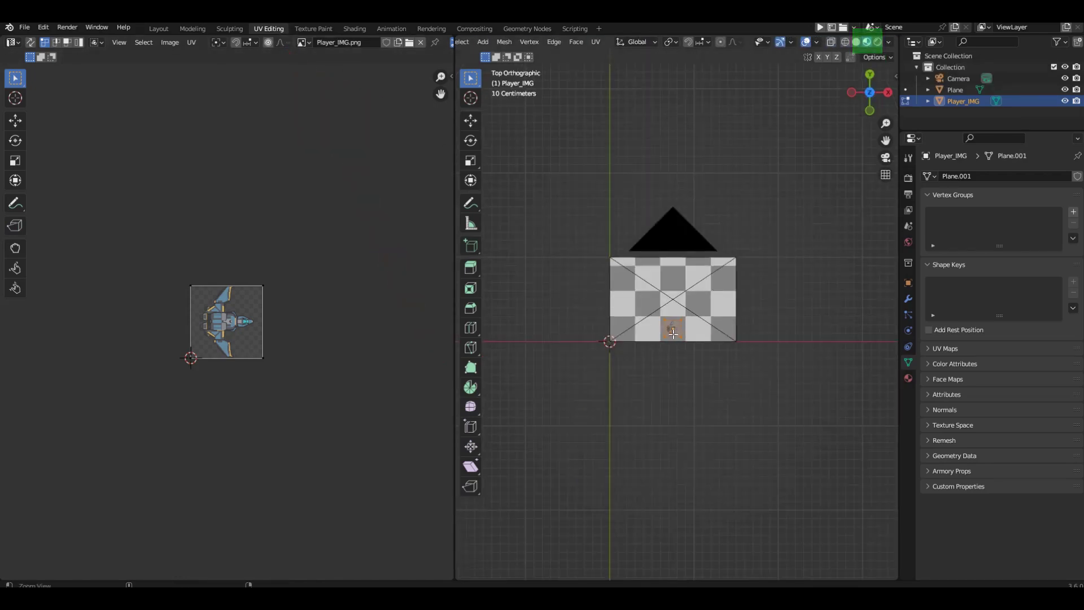
key(KP_Decimal)
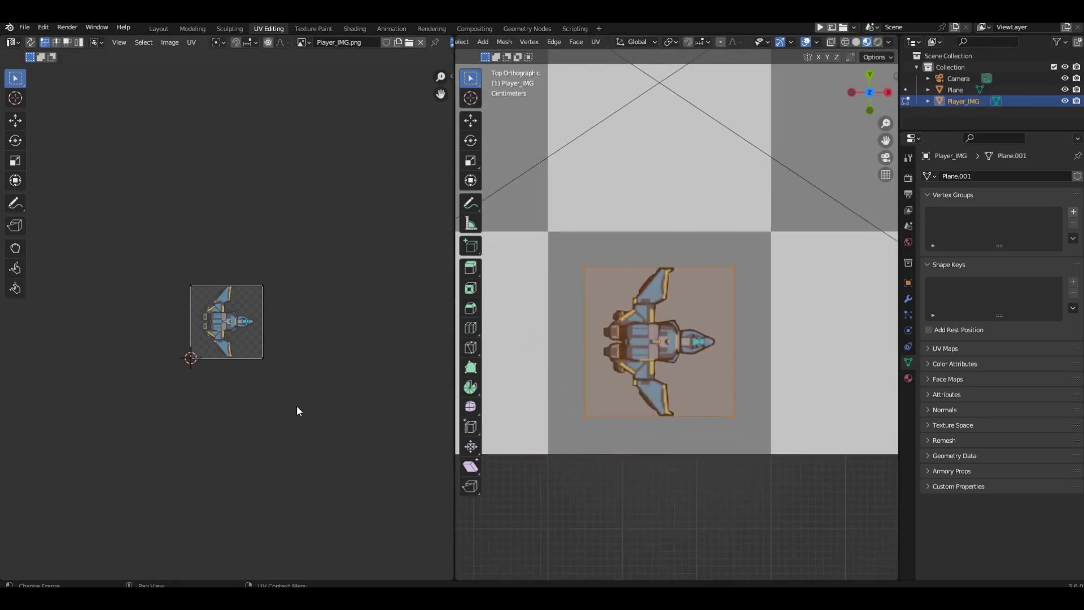
key(a)
key(r)
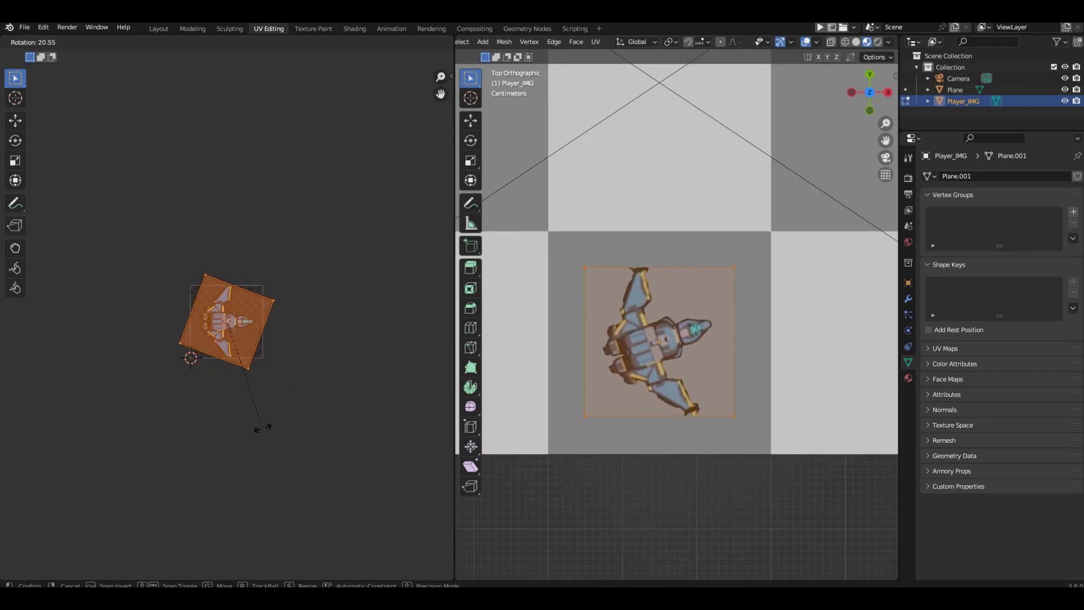
click(162, 376)
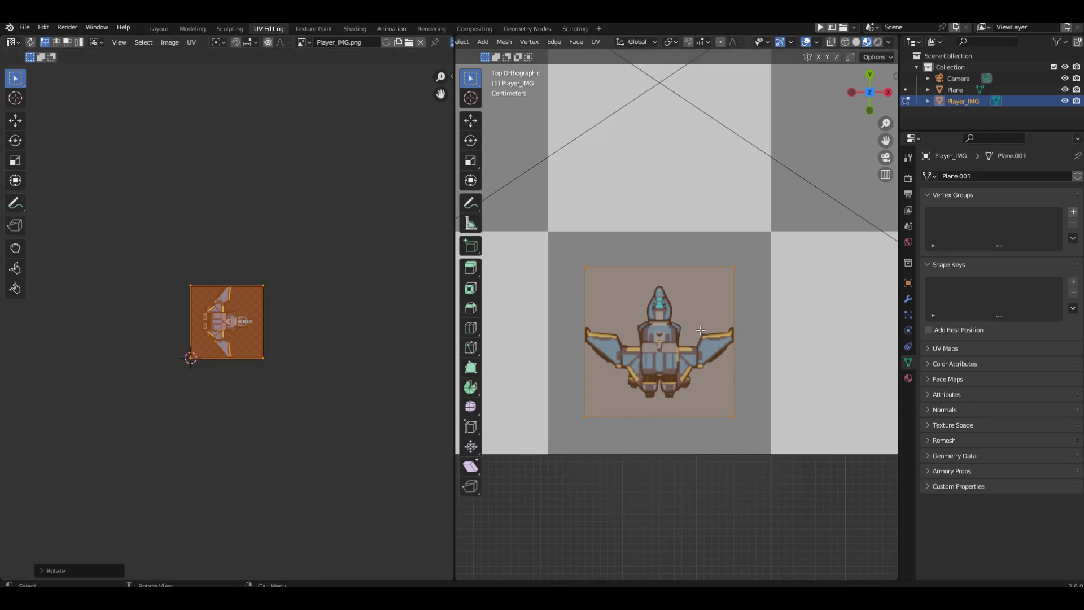
Step: Return to the Layout workspace and inspect the reoriented ship image on the Player_IMG plane from several angles up close
click(161, 28)
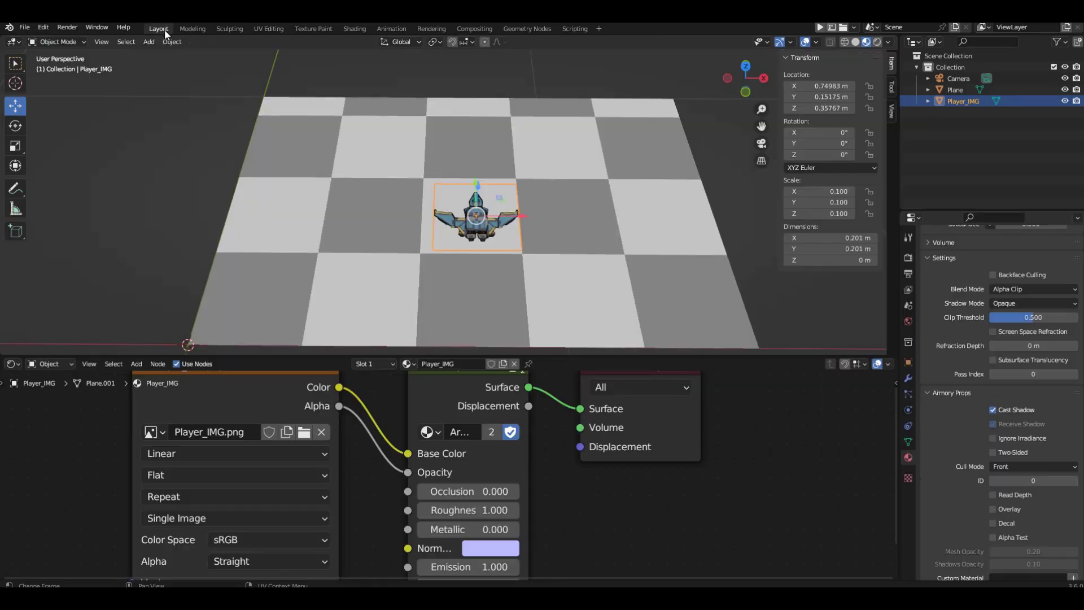
middle_drag(509, 215, 551, 205)
scroll(551, 205, up, 5)
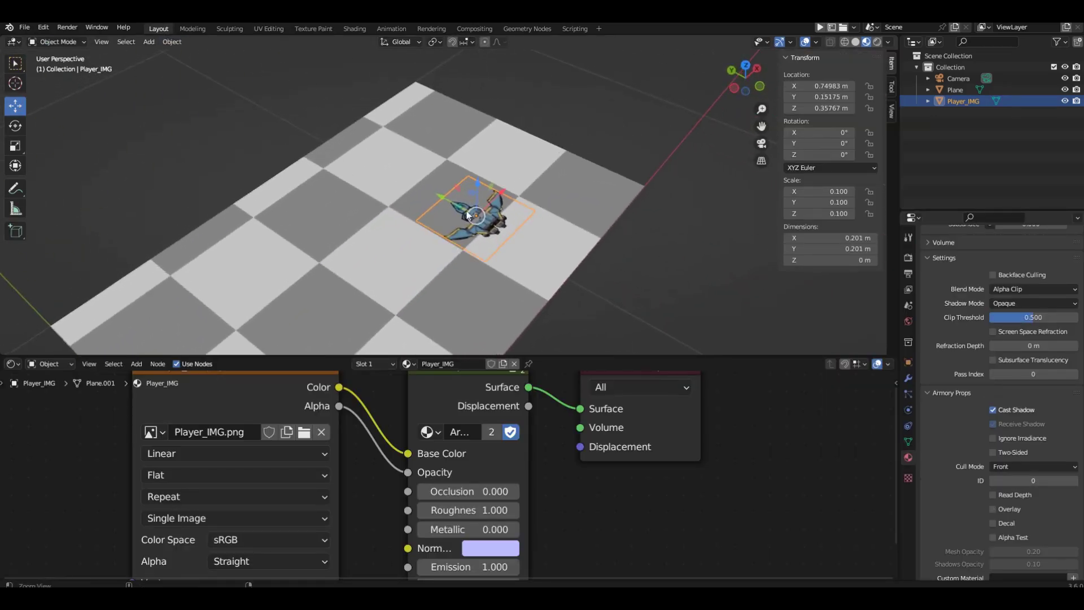
middle_drag(483, 222, 496, 257)
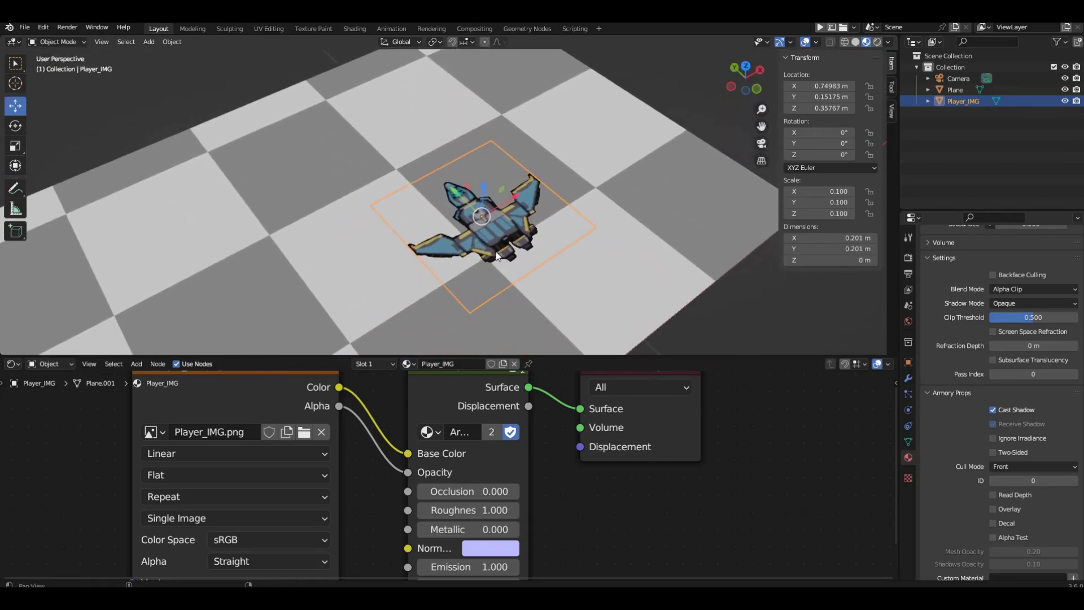